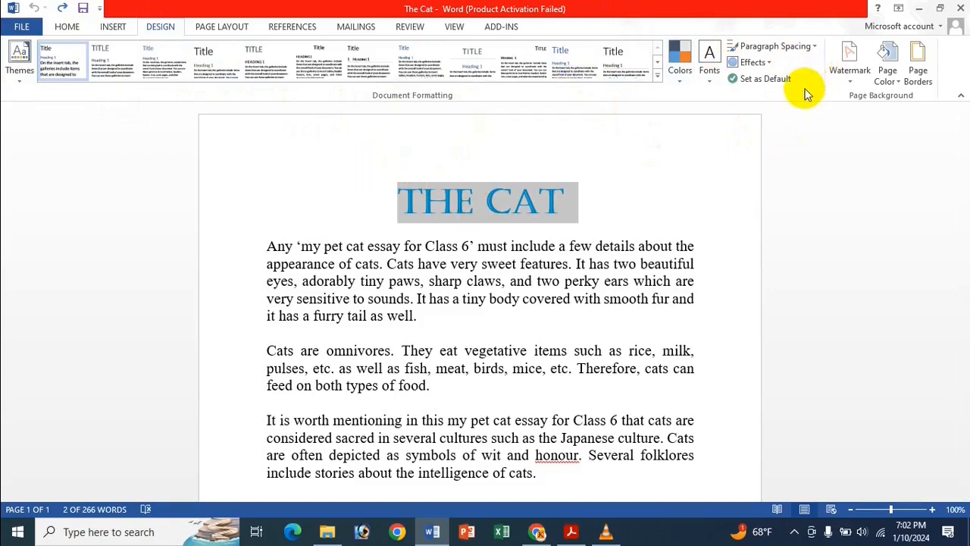
pyautogui.click(106, 26)
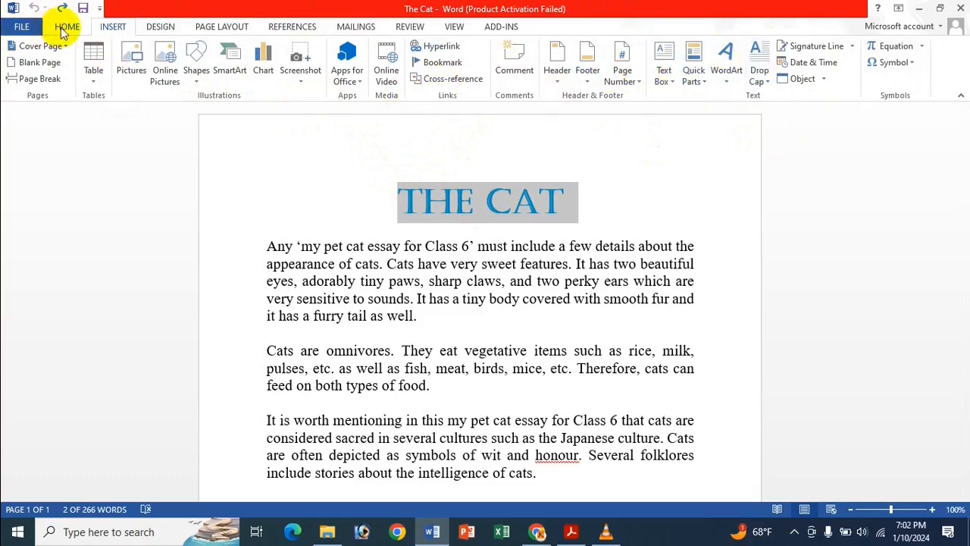
pyautogui.click(67, 27)
pyautogui.click(21, 26)
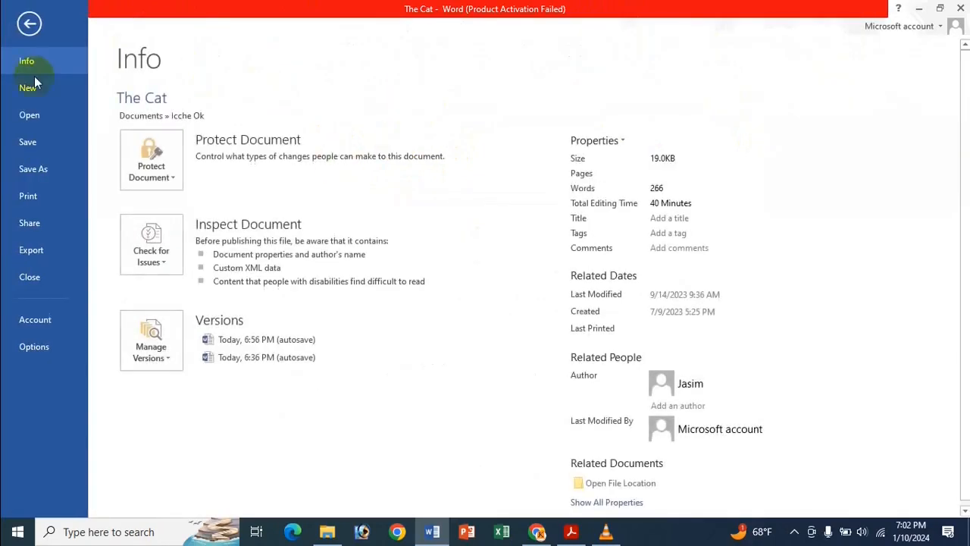
pyautogui.click(29, 17)
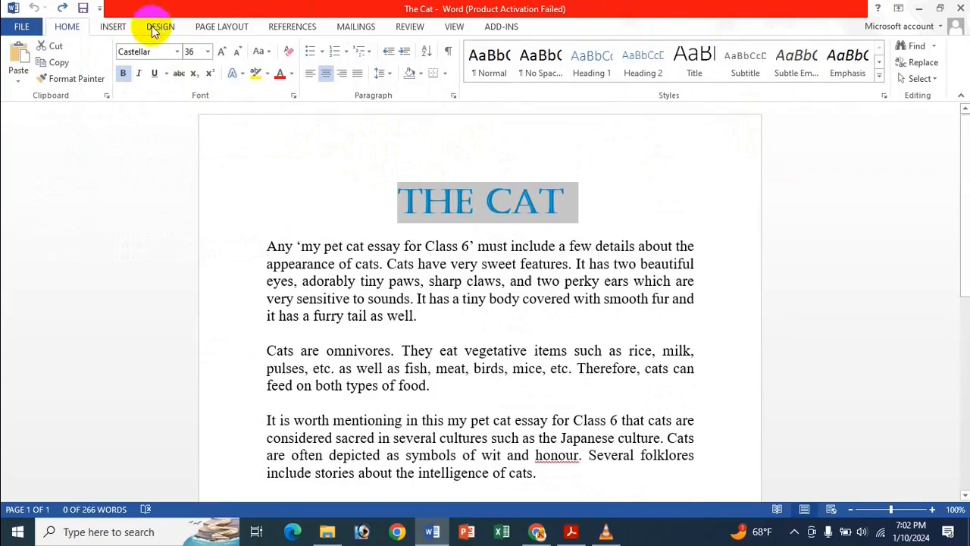
pyautogui.click(160, 29)
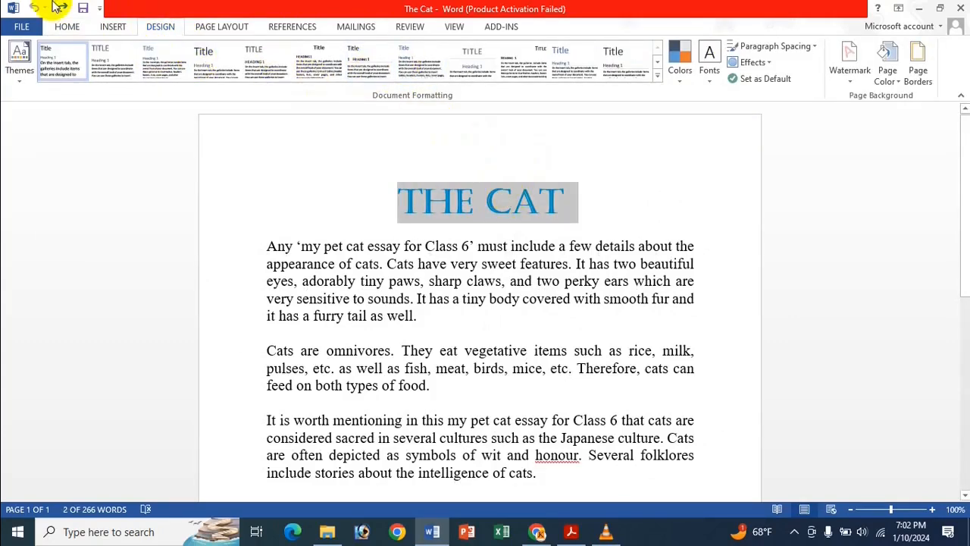
pyautogui.click(19, 60)
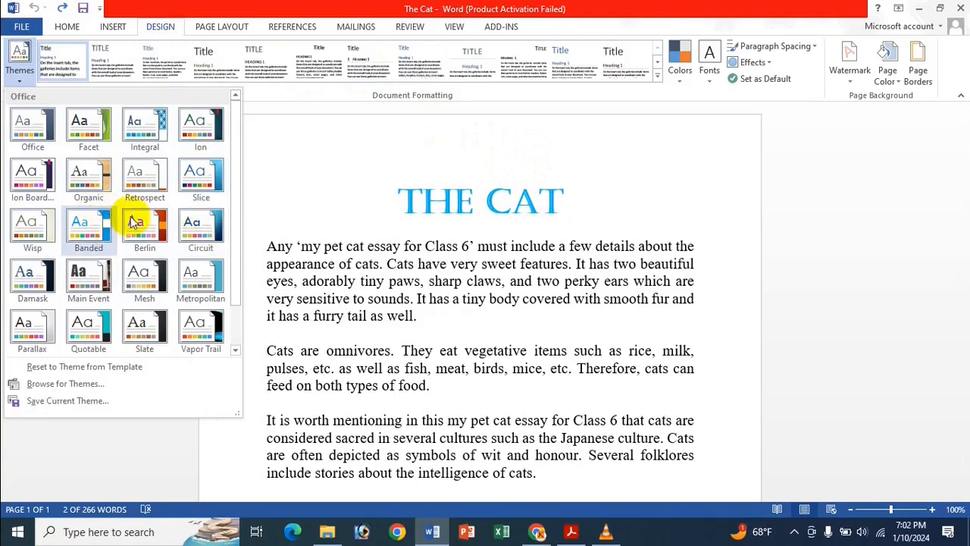
pyautogui.click(258, 2)
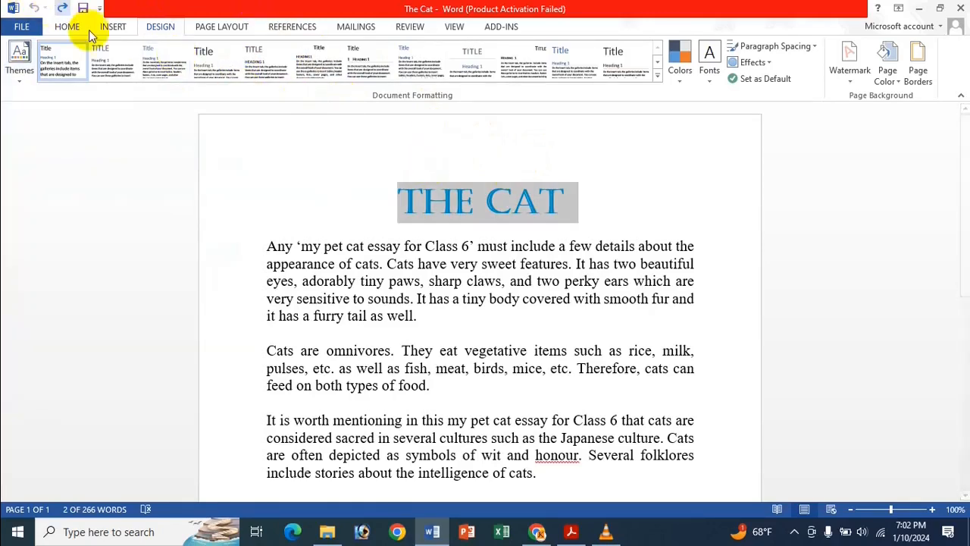
# Apply the Title style to the heading "THE CAT" and the Heading 1 style to the first paragraph
pyautogui.click(66, 25)
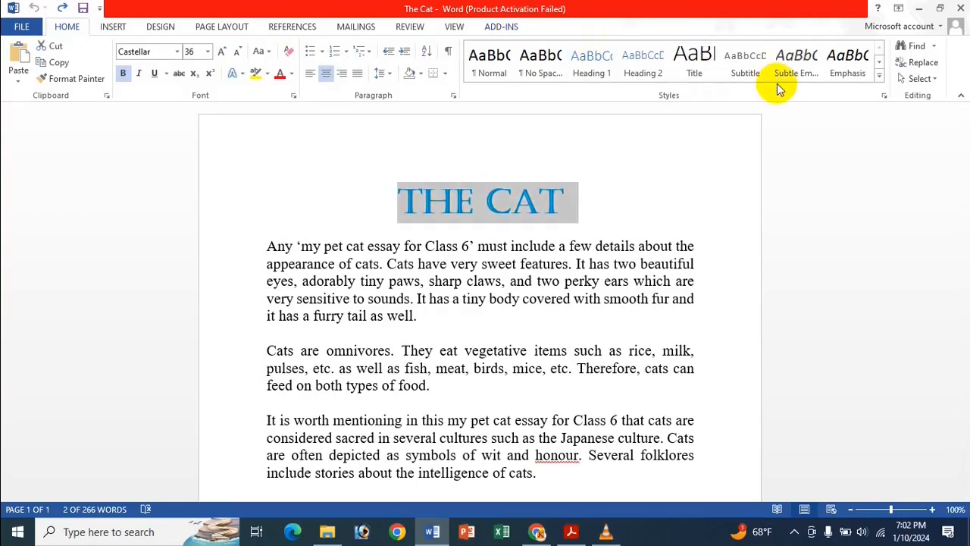
pyautogui.click(693, 65)
pyautogui.moveTo(267, 238); pyautogui.dragTo(448, 310)
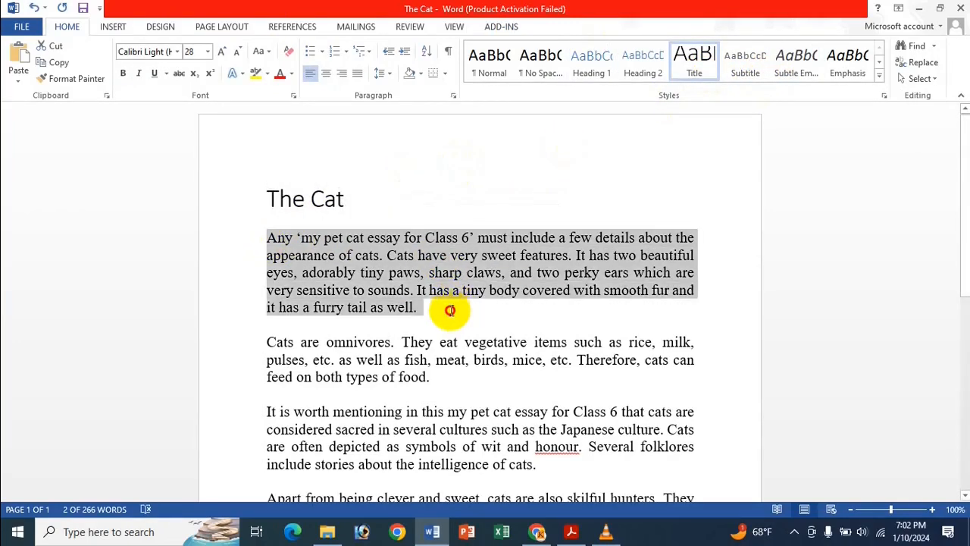
pyautogui.click(588, 70)
# Apply the Heading 2 style to the second paragraph, which begins "Cats are omnivores"
pyautogui.scroll(-2, 390, 278)
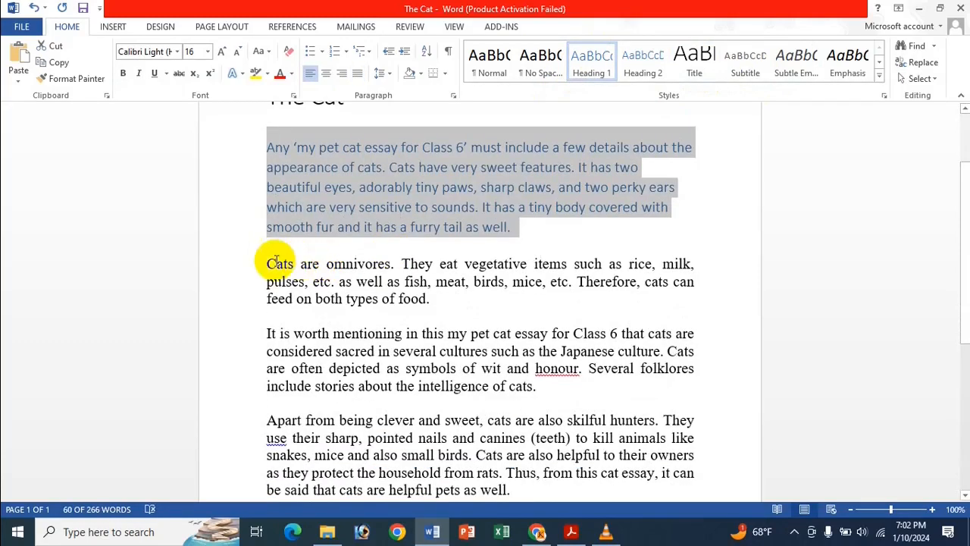
pyautogui.click(274, 262)
pyautogui.moveTo(275, 262); pyautogui.dragTo(444, 303)
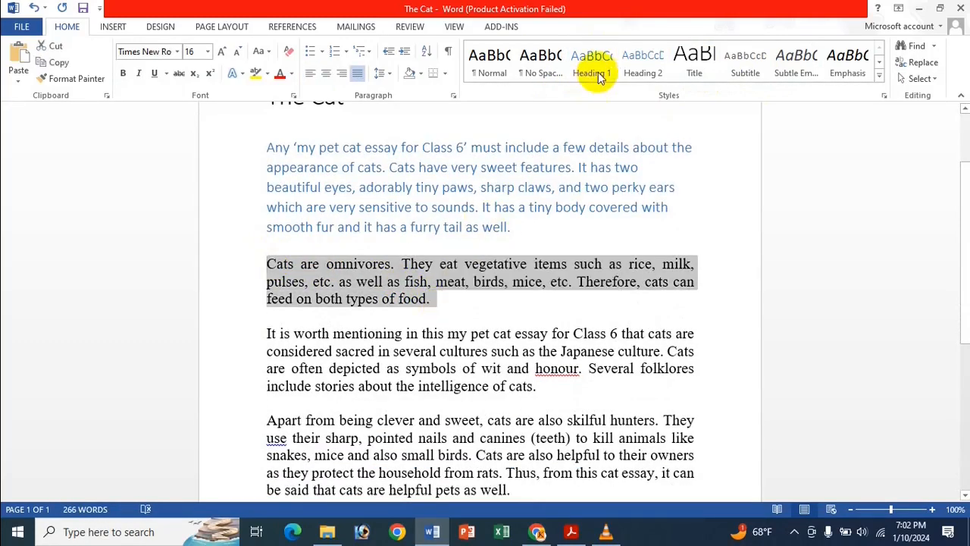
pyautogui.click(645, 67)
pyautogui.scroll(2, 416, 281)
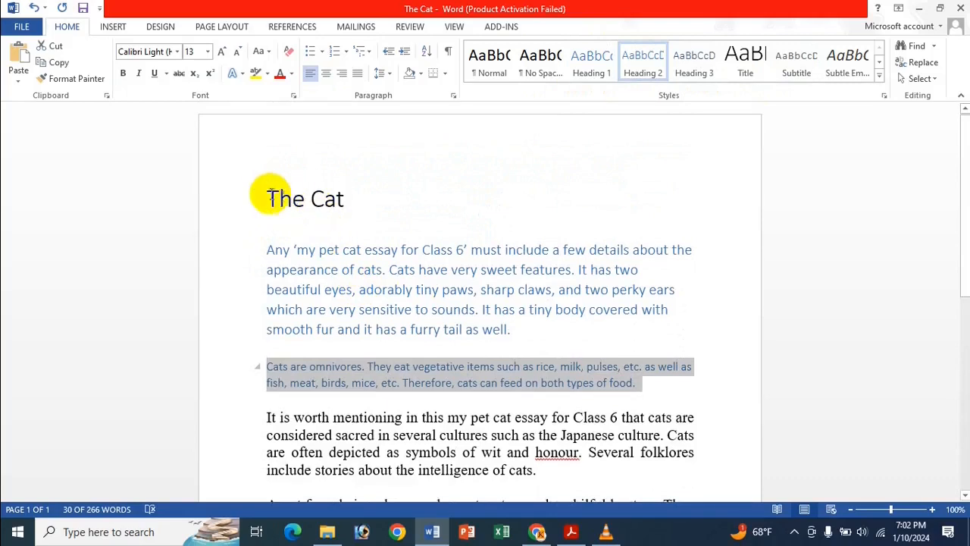
pyautogui.click(265, 196)
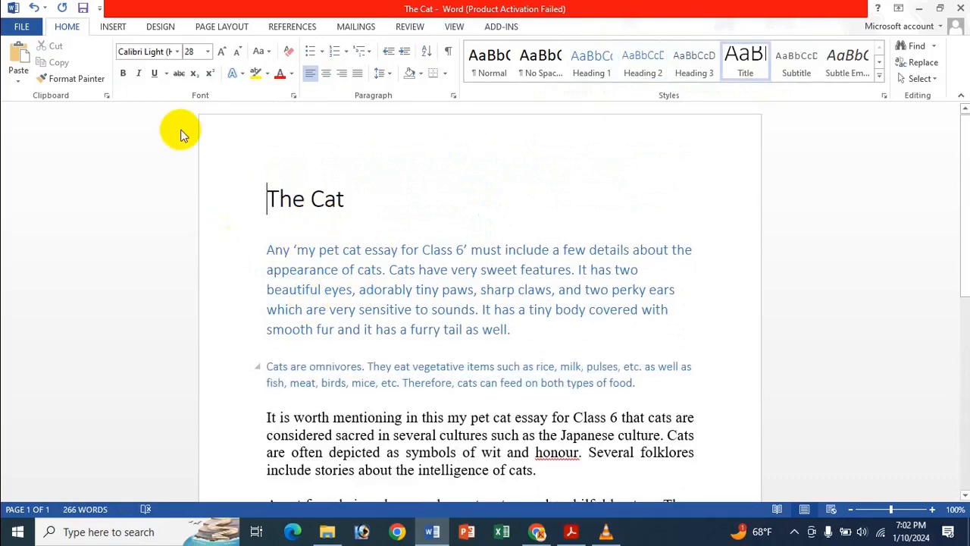
# Apply the Banded theme to the styled cat essay
pyautogui.click(166, 32)
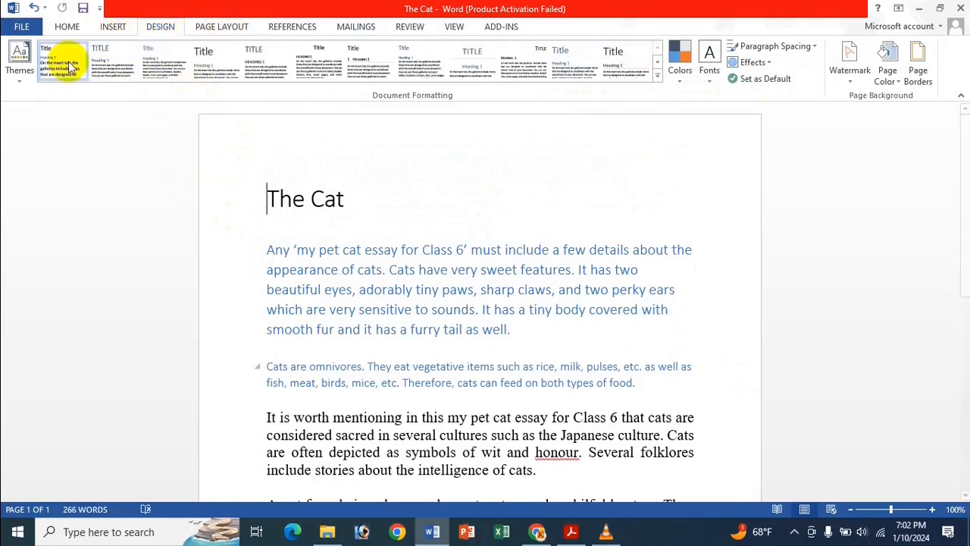
pyautogui.click(22, 64)
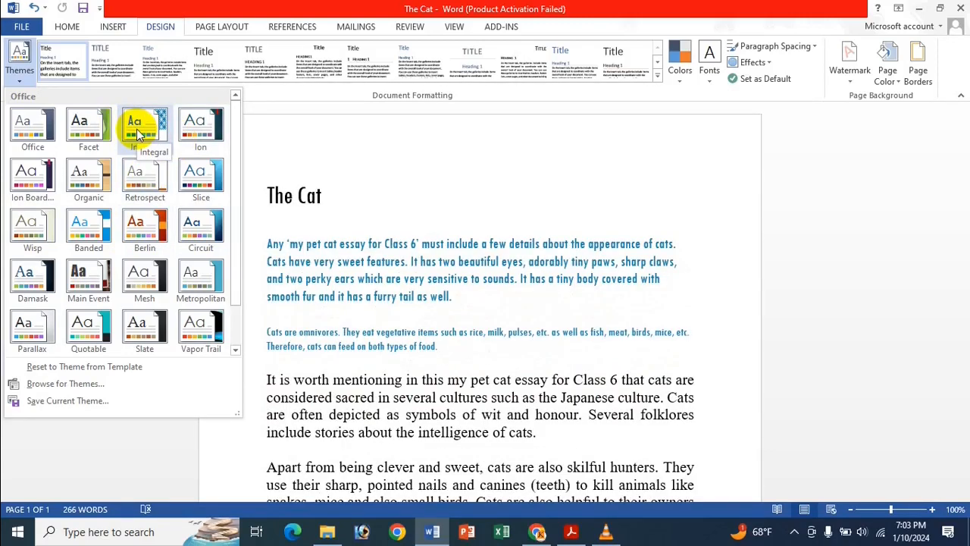
pyautogui.click(85, 235)
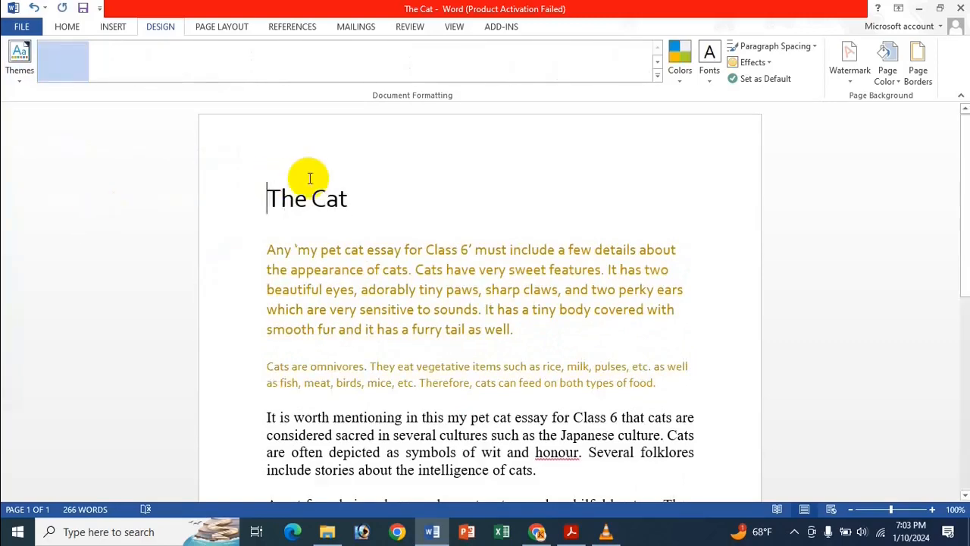
# Preview the built-in style sets and change the document's theme colors to the Custom 1 set
pyautogui.click(658, 78)
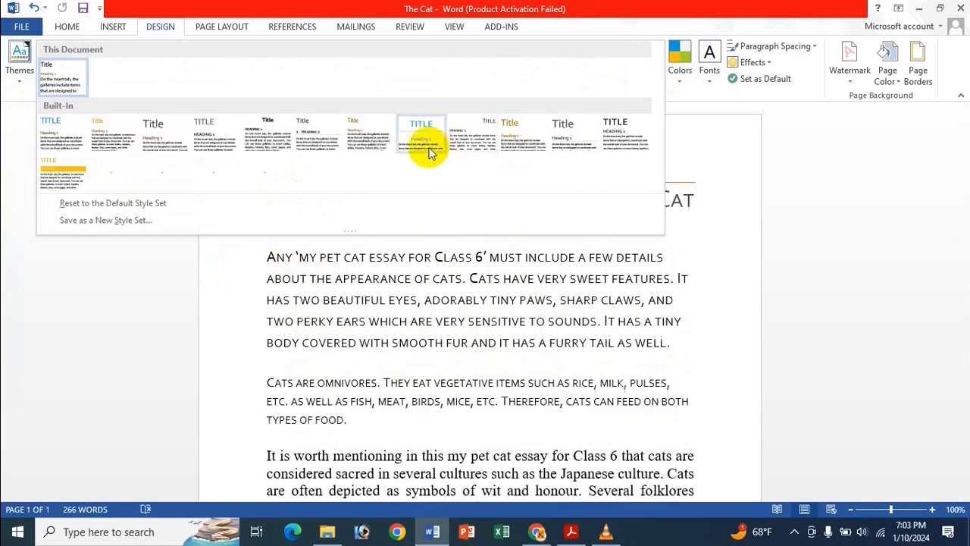
pyautogui.click(675, 68)
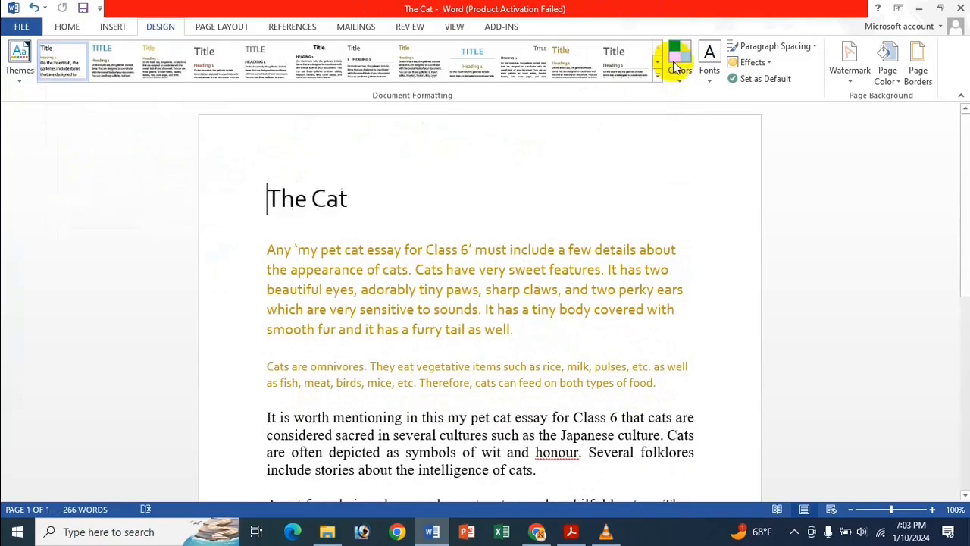
pyautogui.click(678, 72)
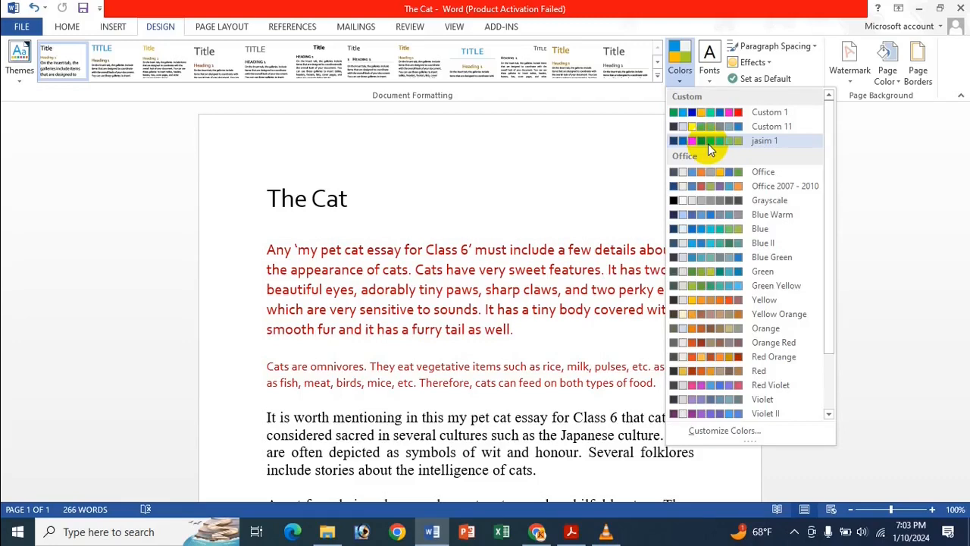
pyautogui.click(773, 113)
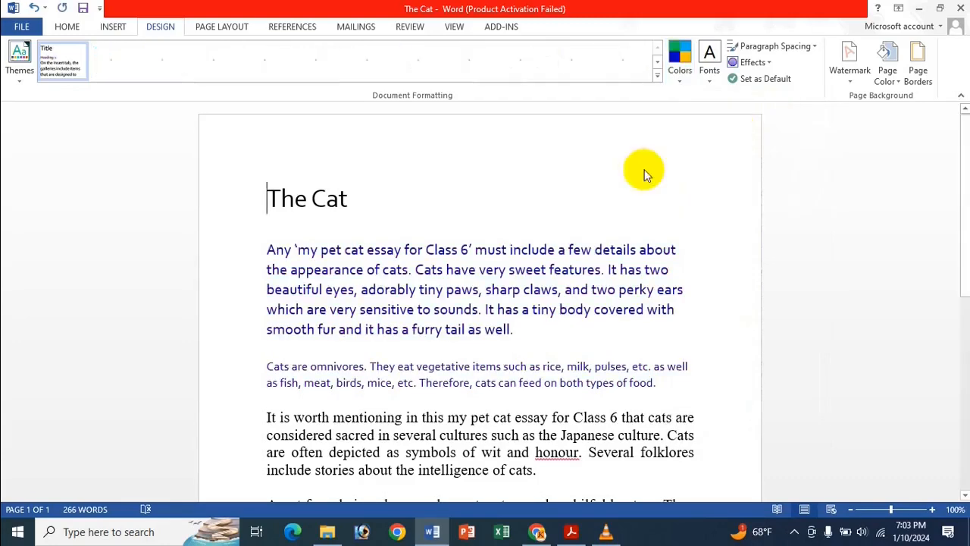
pyautogui.click(709, 72)
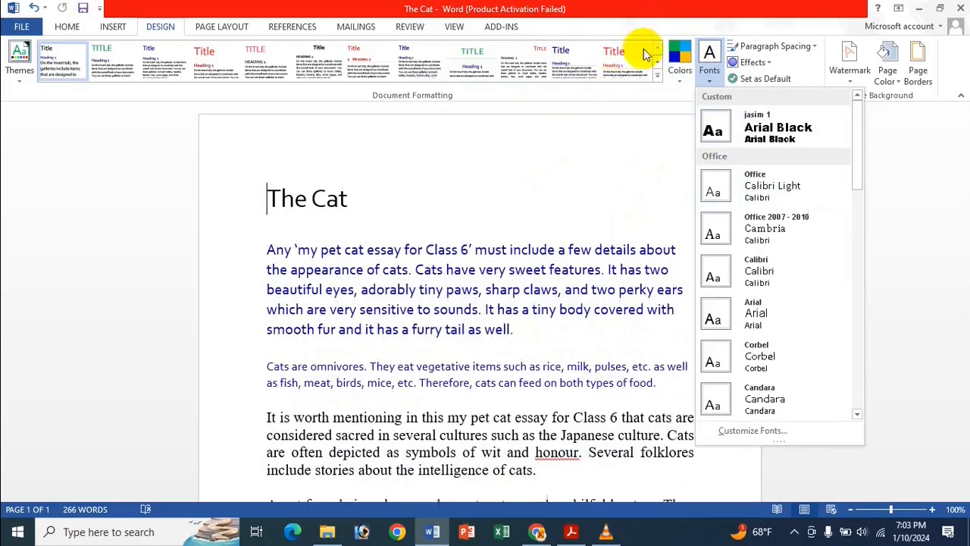
pyautogui.click(773, 186)
# Reset the document to the theme from its template
pyautogui.click(21, 68)
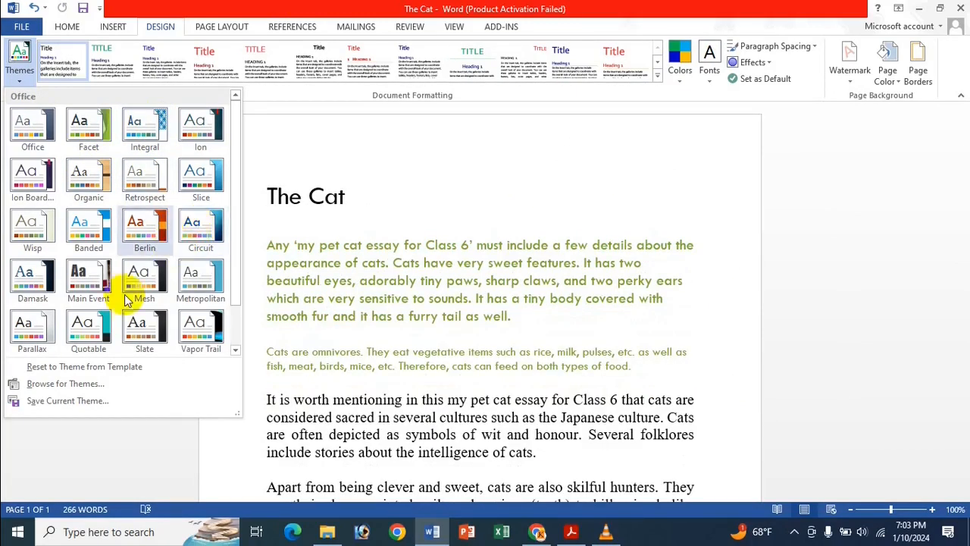
pyautogui.click(119, 370)
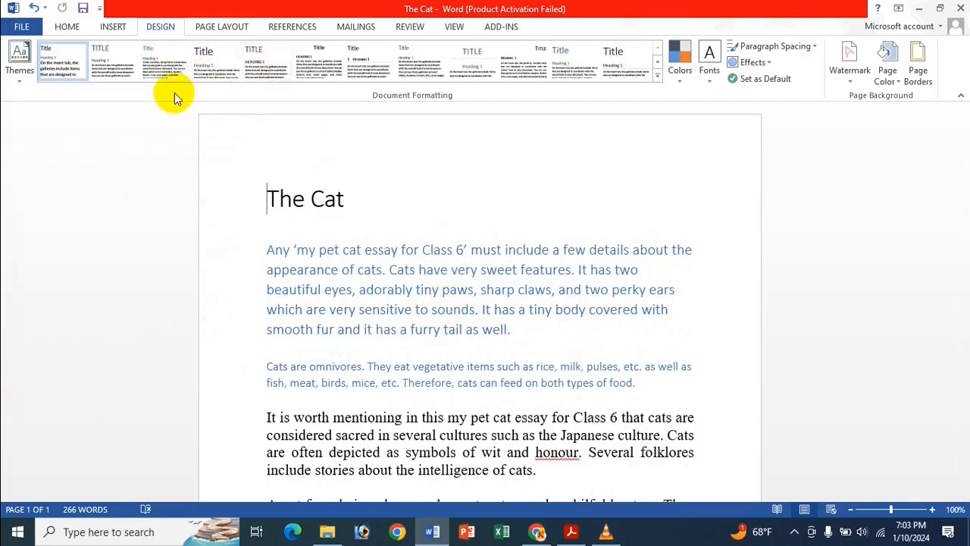
pyautogui.click(18, 68)
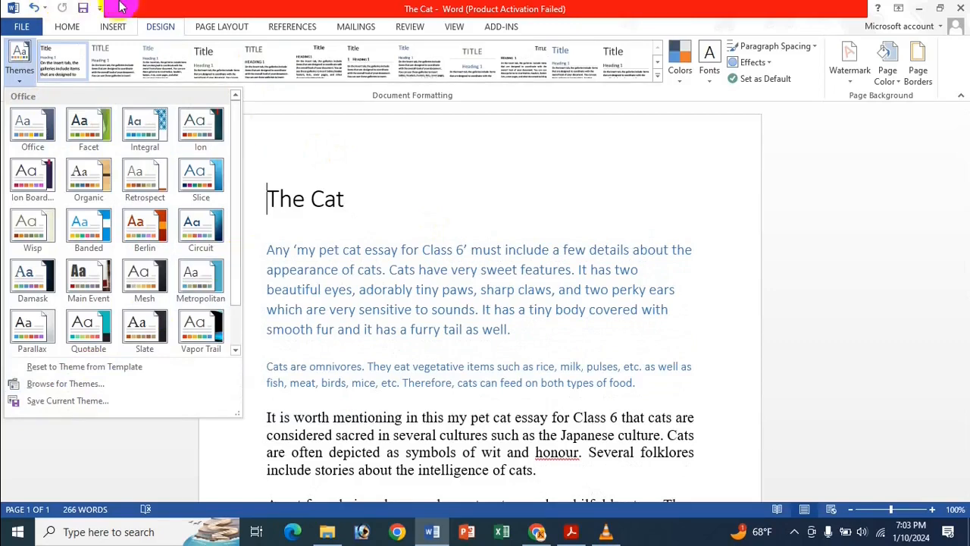
pyautogui.click(209, 6)
# Apply the Banded theme to the document and change its theme colors to the Custom 1 set
pyautogui.click(18, 67)
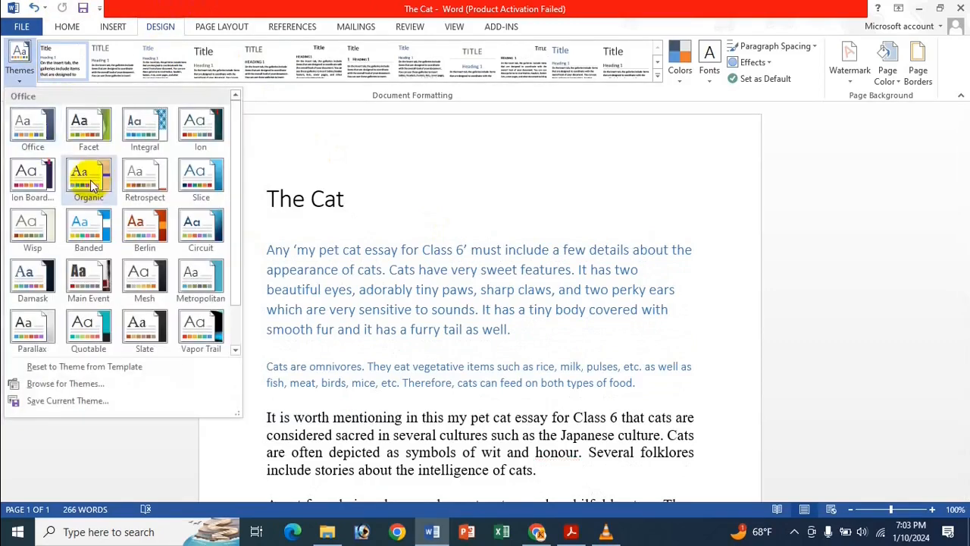
pyautogui.click(103, 220)
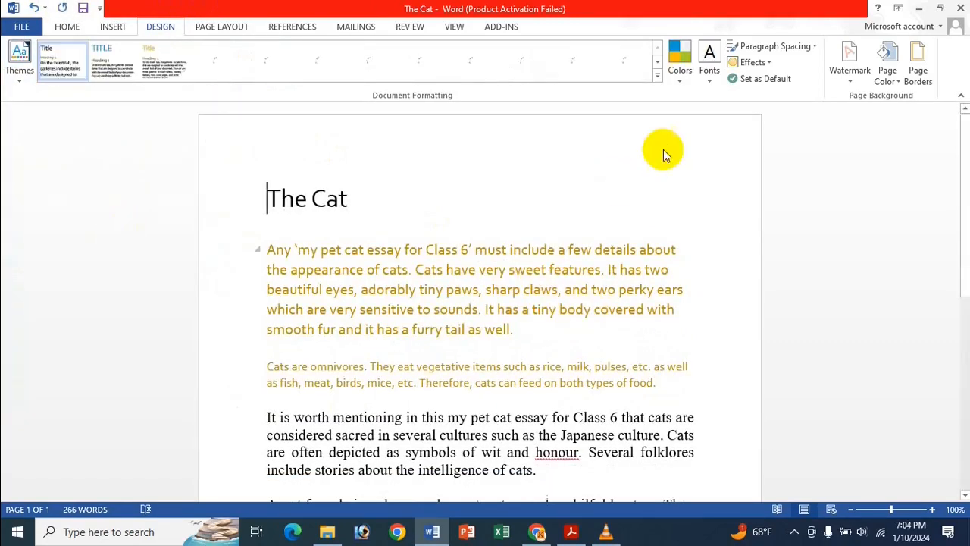
pyautogui.click(677, 72)
pyautogui.click(690, 114)
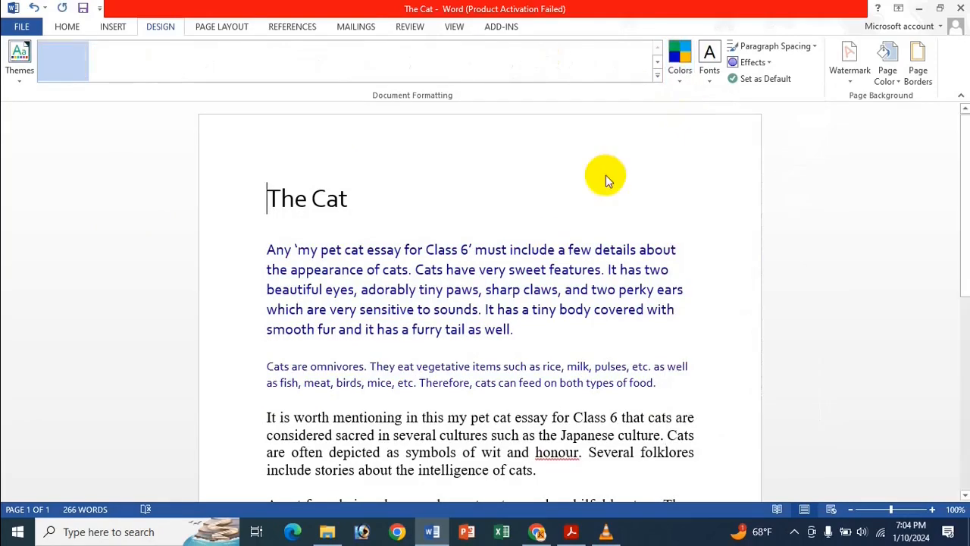
pyautogui.click(18, 68)
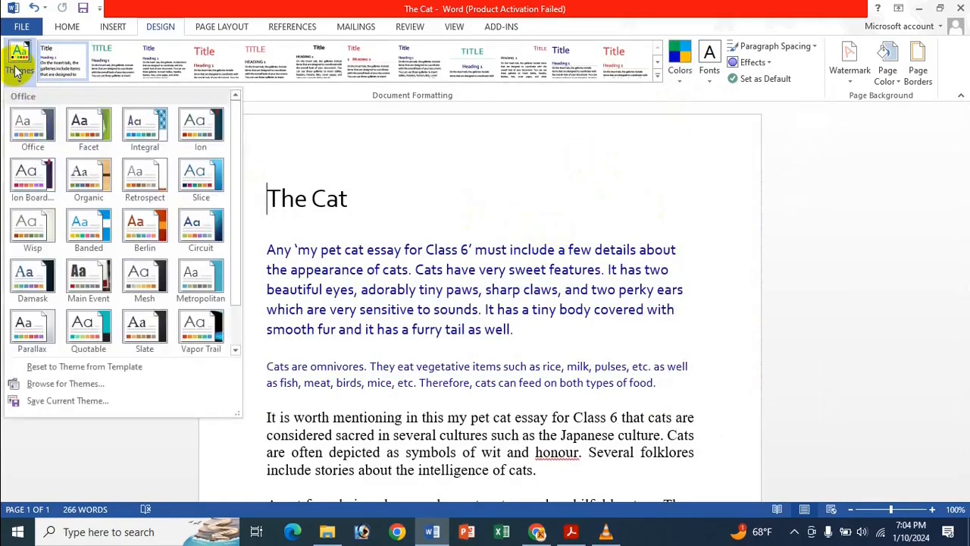
pyautogui.click(86, 402)
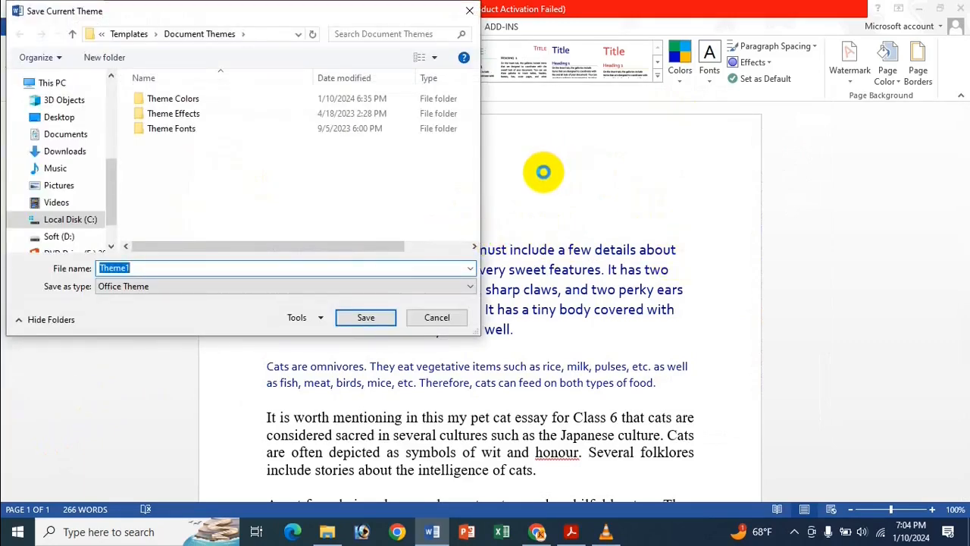
pyautogui.click(467, 11)
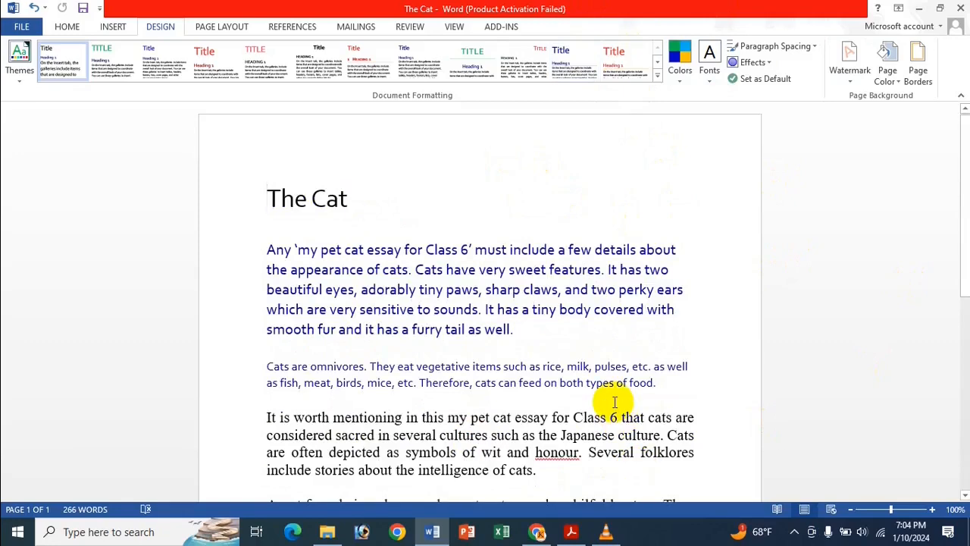
# Save the current theme as an Office Theme named "Theme1 Icche Happy Birthday" in the Document Themes folder
pyautogui.click(12, 65)
pyautogui.click(62, 403)
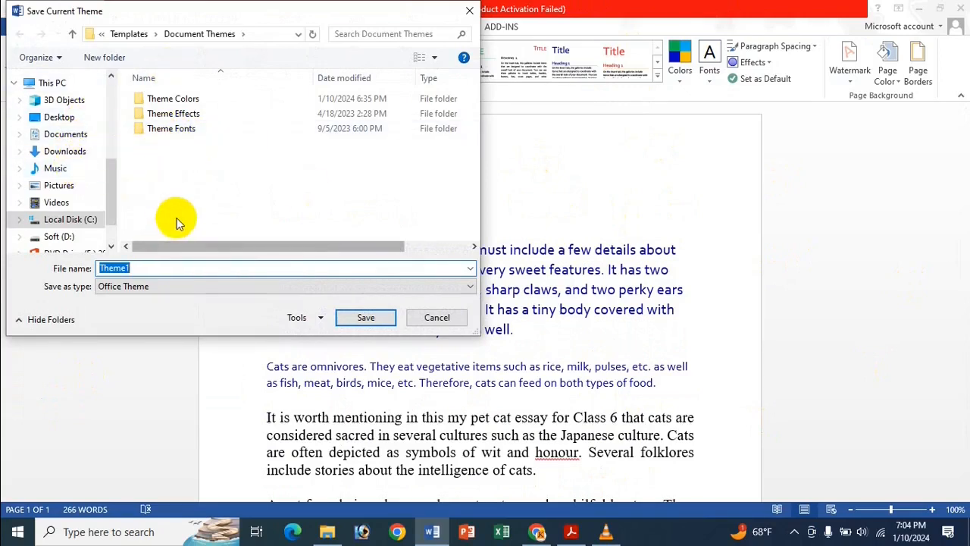
pyautogui.click(169, 271)
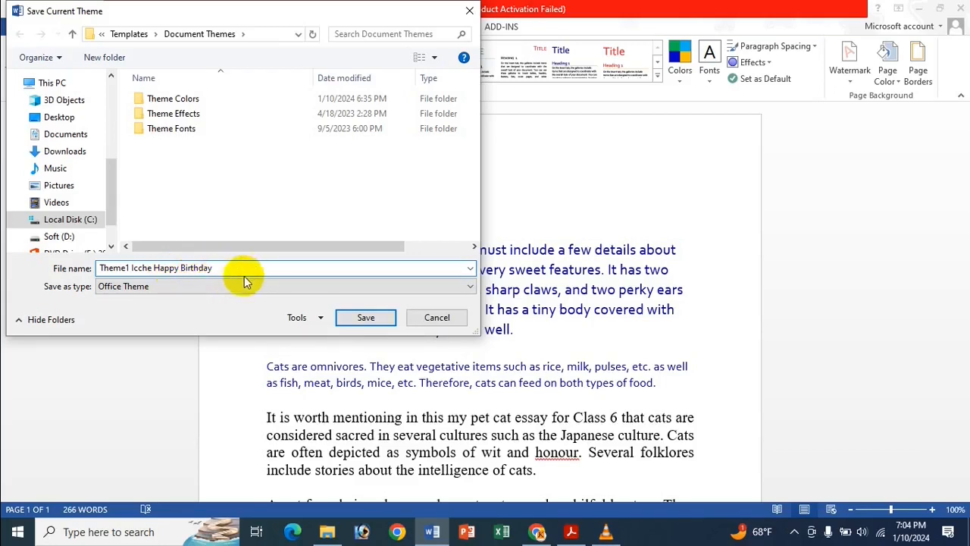
pyautogui.click(370, 317)
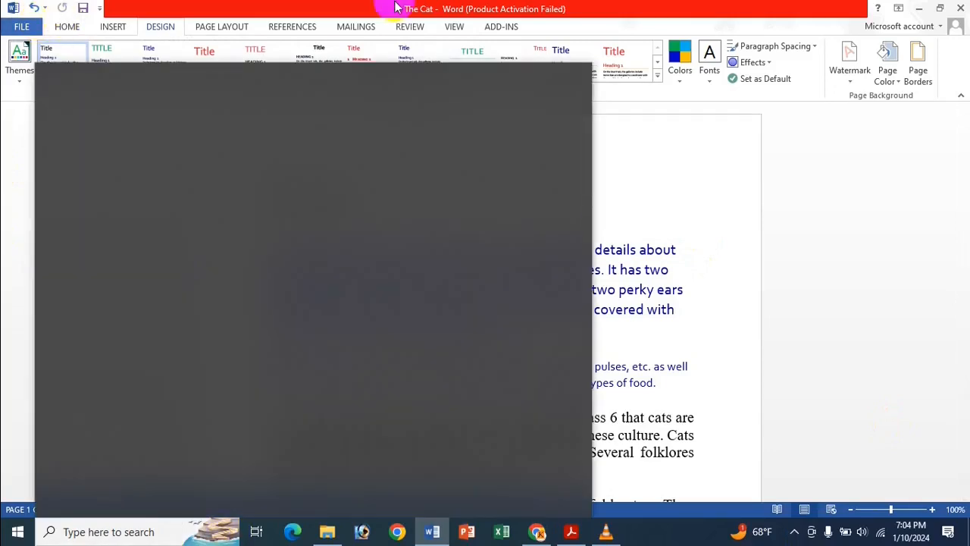
# Check the Custom section of the themes gallery for the newly saved theme
pyautogui.scroll(-5, 667, 249)
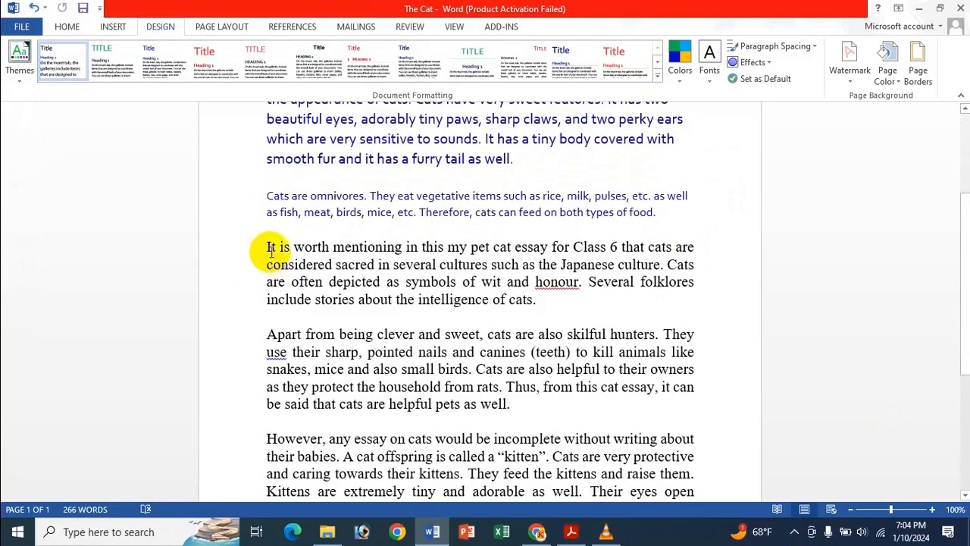
pyautogui.scroll(5, 227, 227)
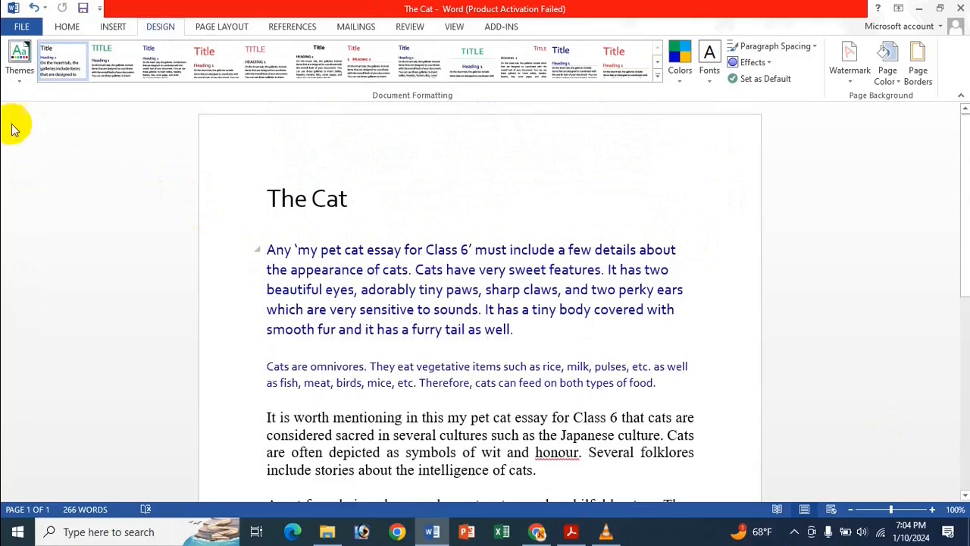
pyautogui.click(28, 70)
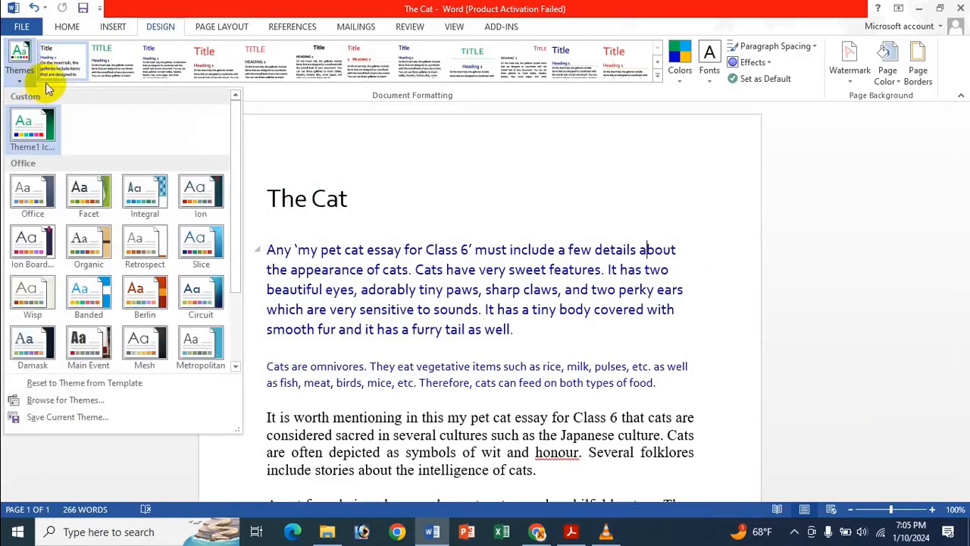
# Apply the Integral theme to the document, and switch back to the saved Theme1 custom theme
pyautogui.click(145, 198)
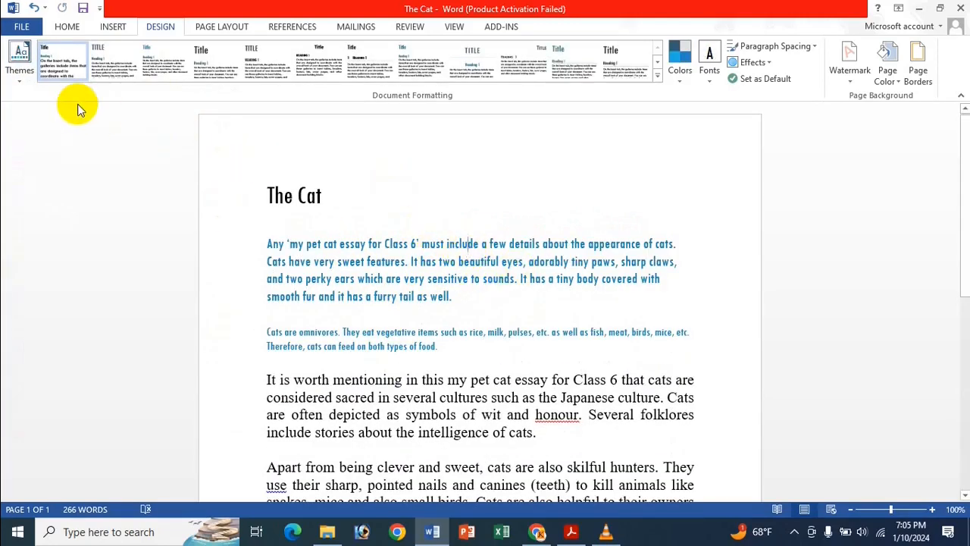
pyautogui.click(18, 67)
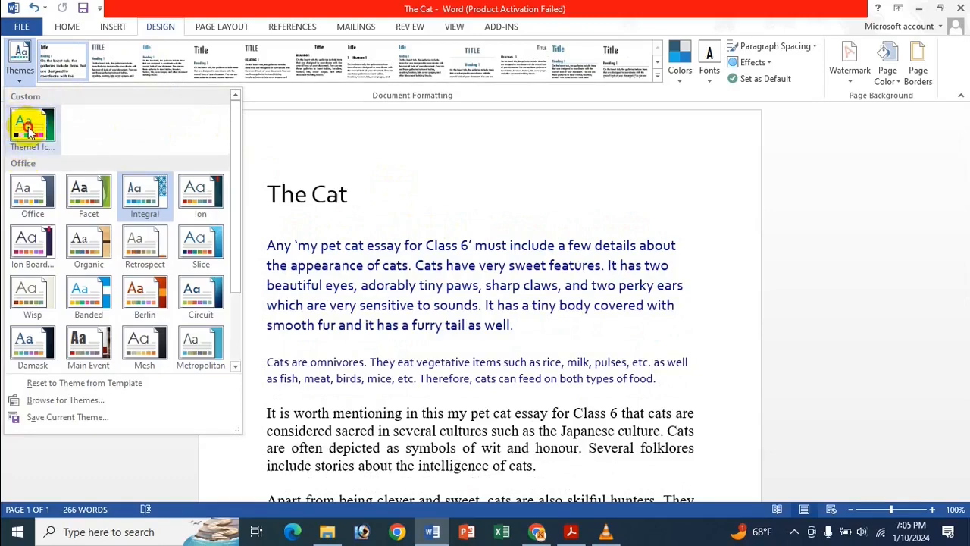
pyautogui.click(30, 131)
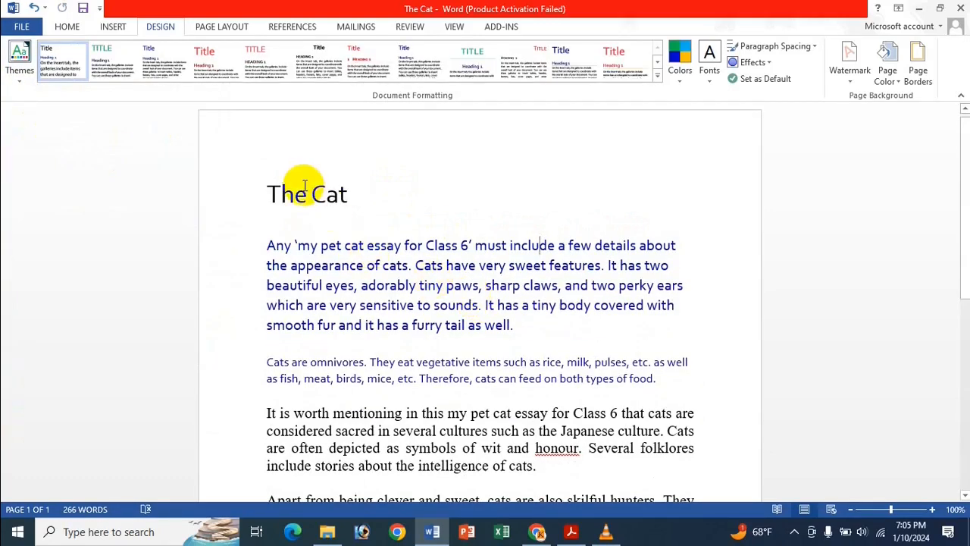
pyautogui.click(269, 190)
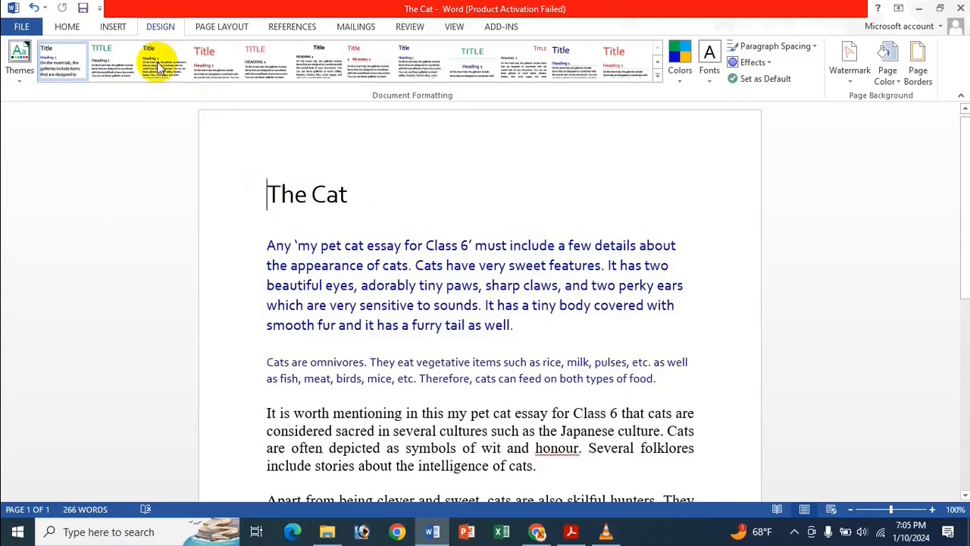
pyautogui.click(25, 76)
pyautogui.click(44, 127)
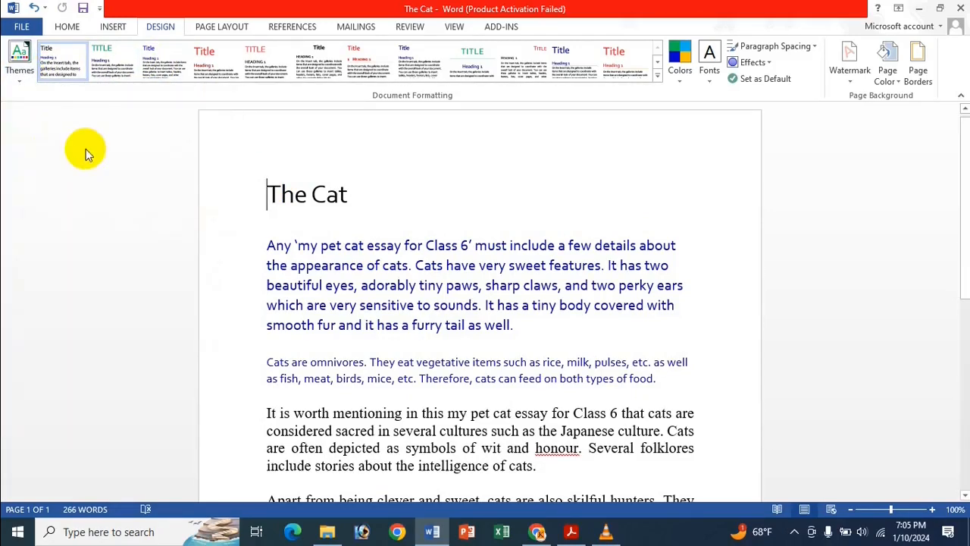
# Apply the Custom 1 theme colors to the document again
pyautogui.click(680, 59)
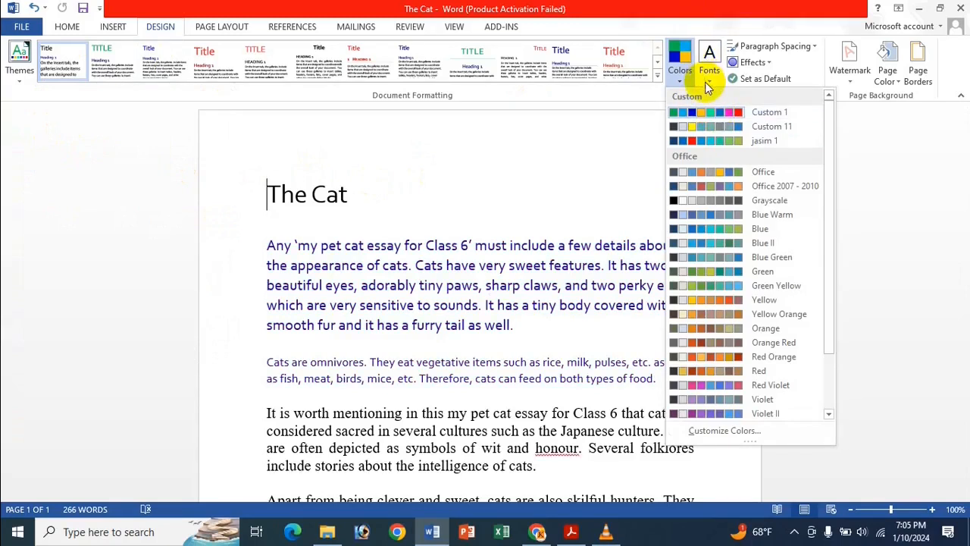
pyautogui.click(705, 114)
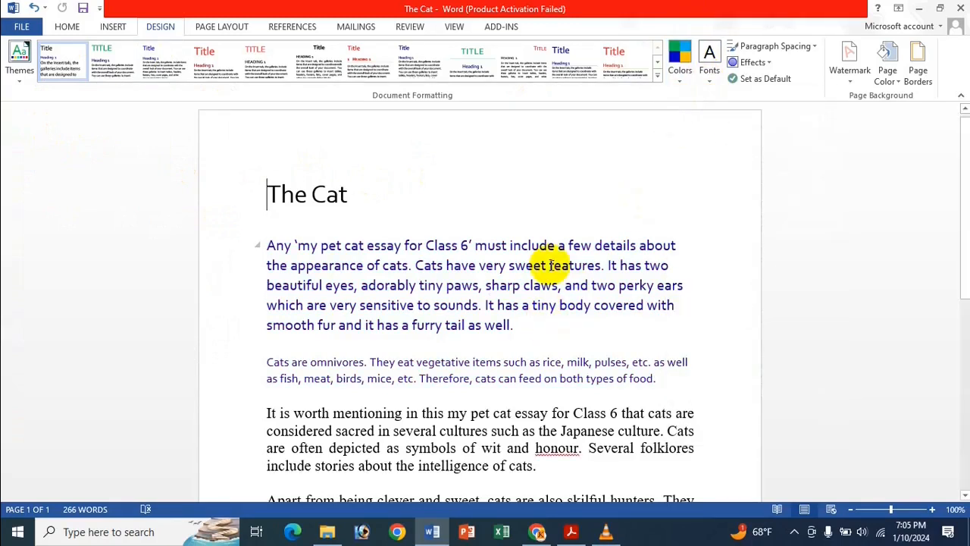
pyautogui.click(446, 266)
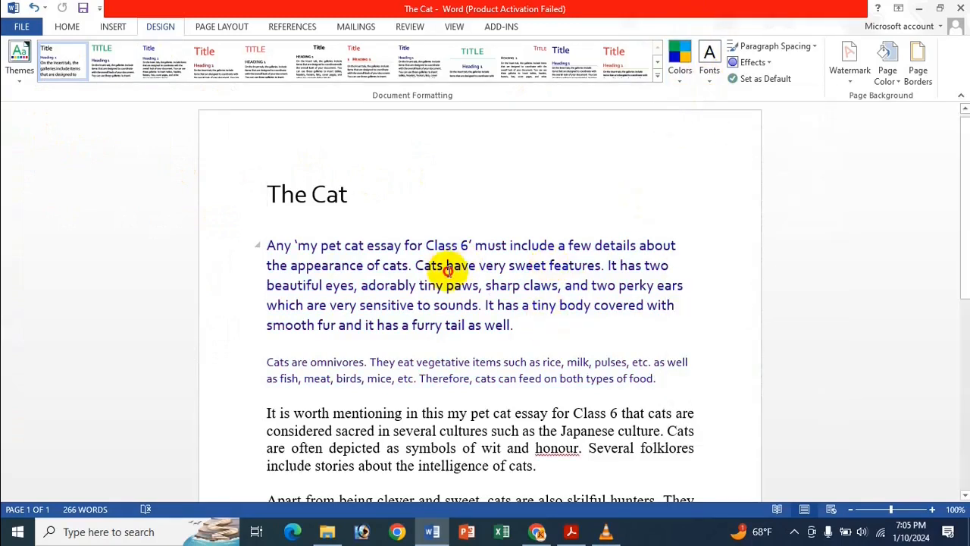
pyautogui.moveTo(314, 210); pyautogui.dragTo(326, 225)
pyautogui.click(308, 214)
pyautogui.click(269, 194)
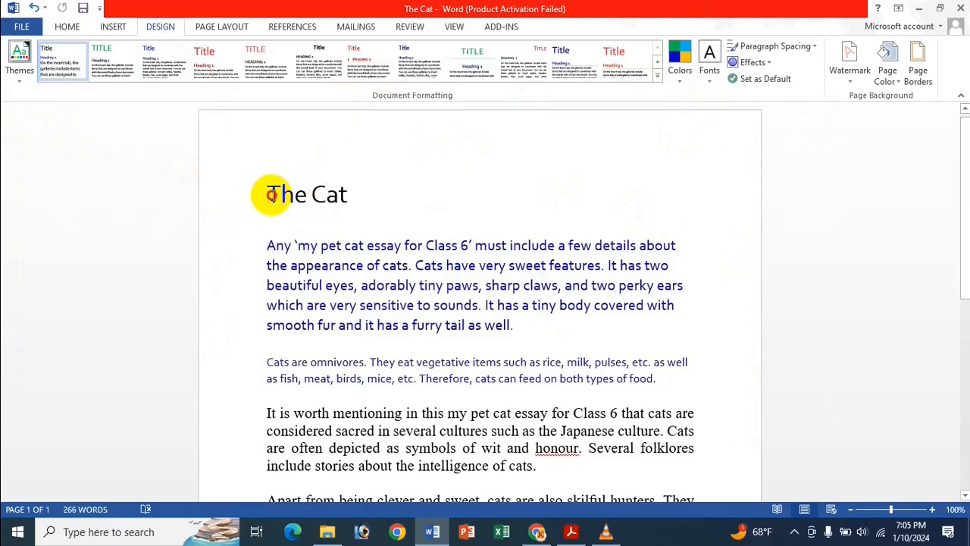
# Look over the available themes and the built-in style sets for document formatting
pyautogui.click(7, 65)
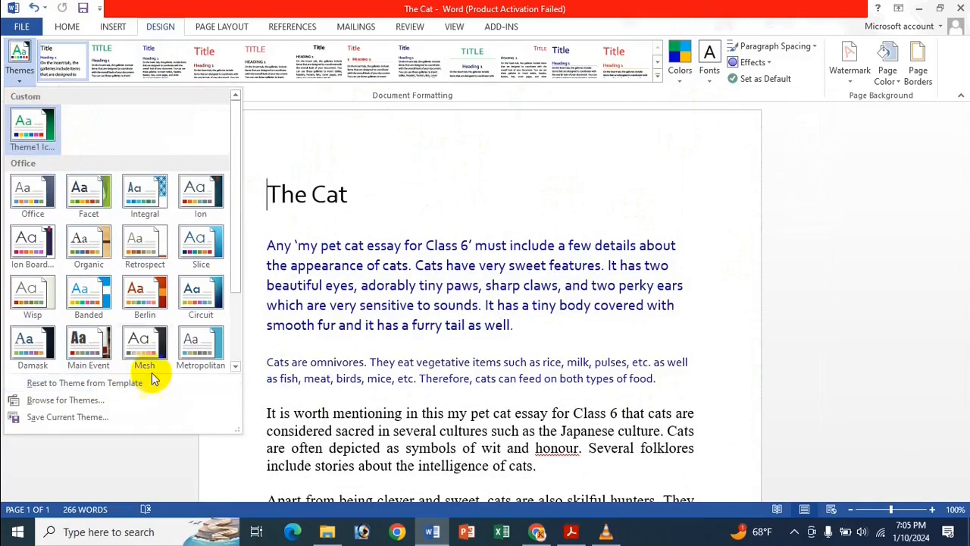
pyautogui.click(381, 7)
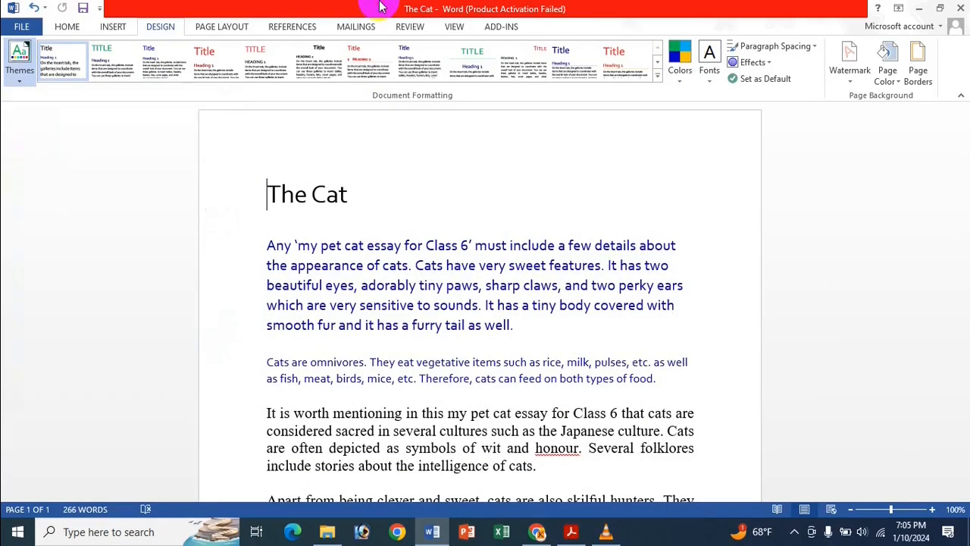
pyautogui.click(659, 79)
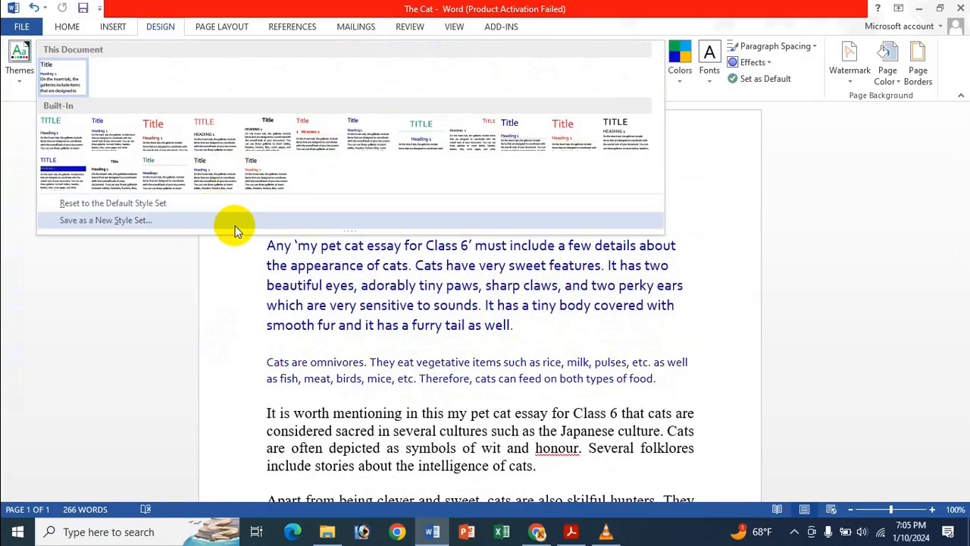
pyautogui.click(504, 4)
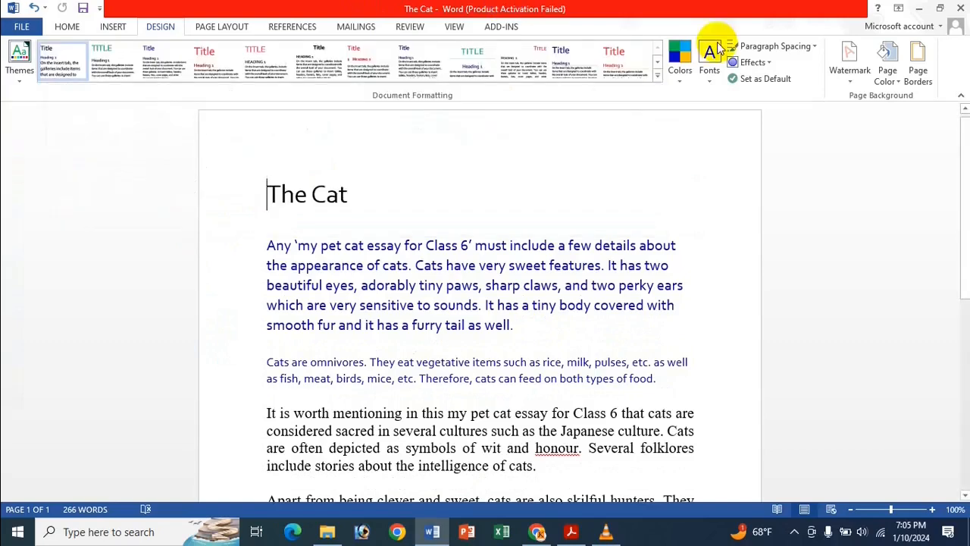
pyautogui.click(685, 76)
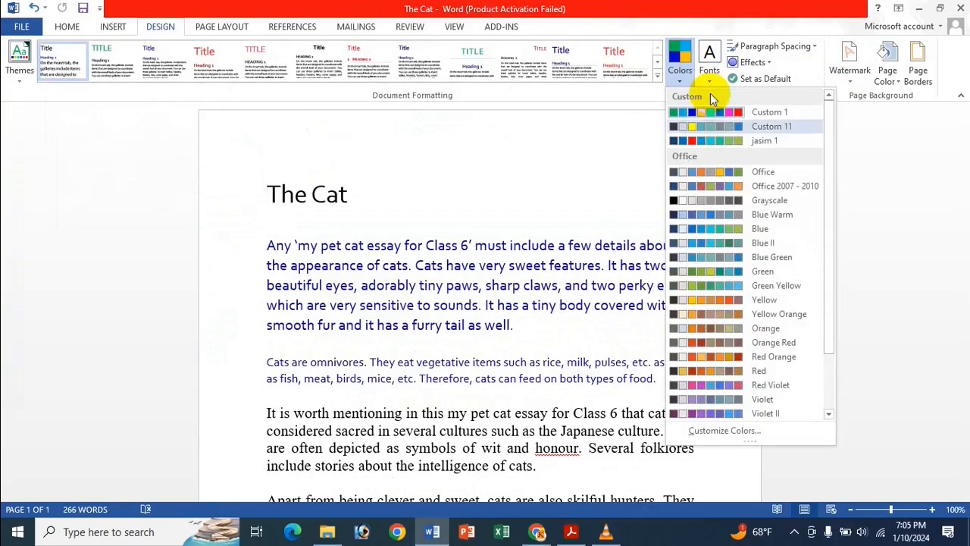
pyautogui.click(712, 430)
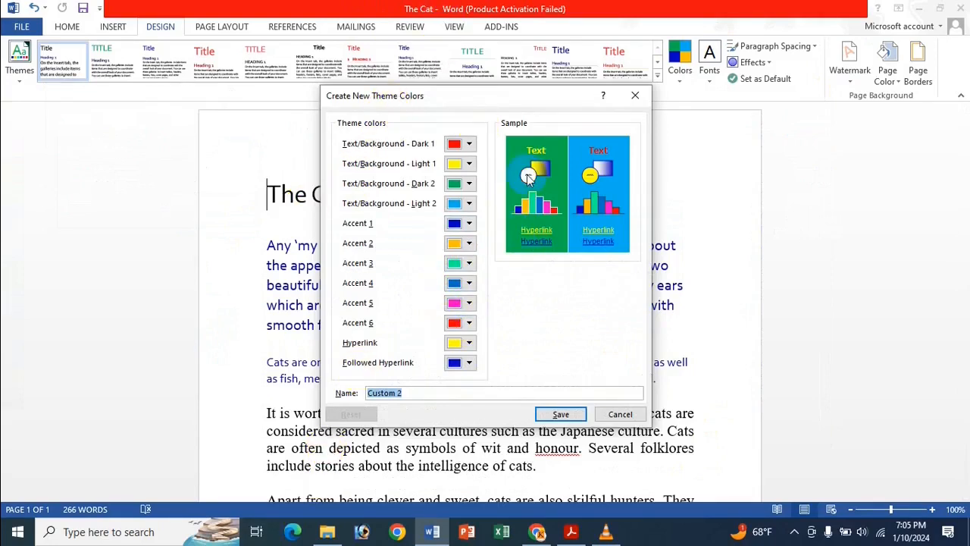
pyautogui.click(637, 97)
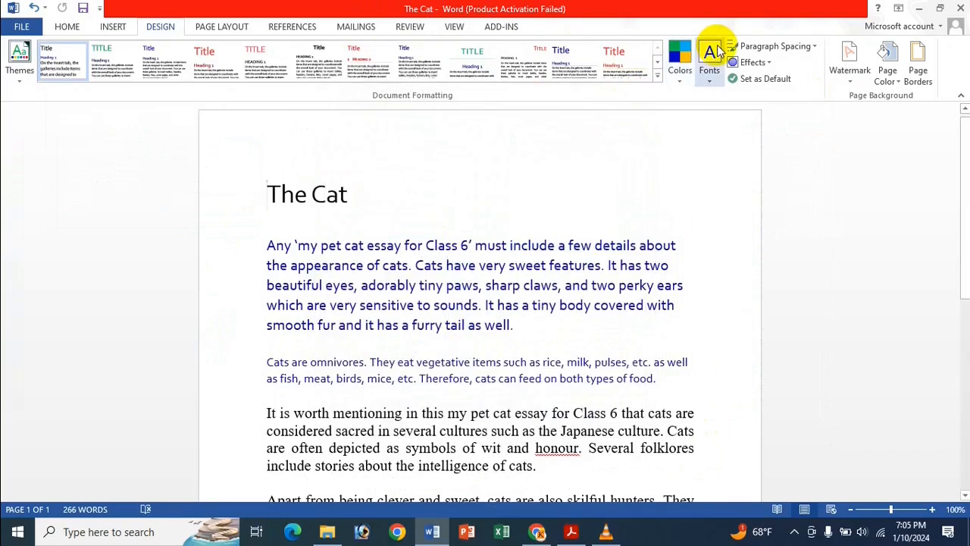
pyautogui.click(714, 52)
# Start a new set of custom theme colors and examine the palettes for Text/Background Dark 1 and Light 1
pyautogui.click(680, 61)
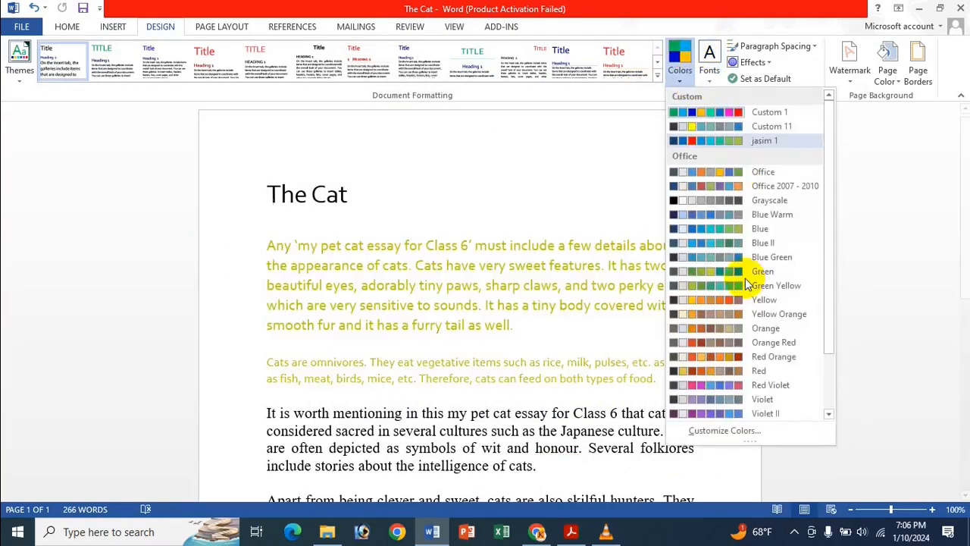
pyautogui.click(724, 430)
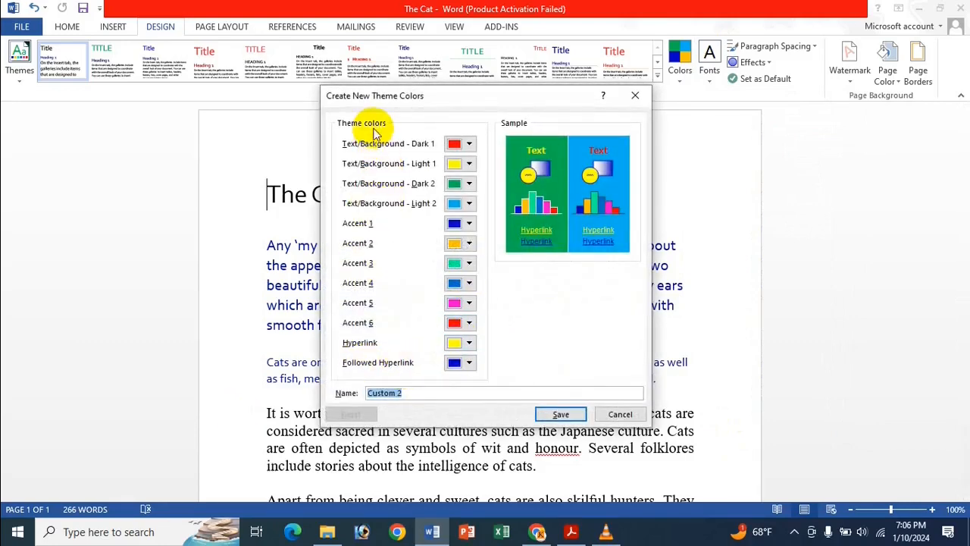
pyautogui.click(470, 144)
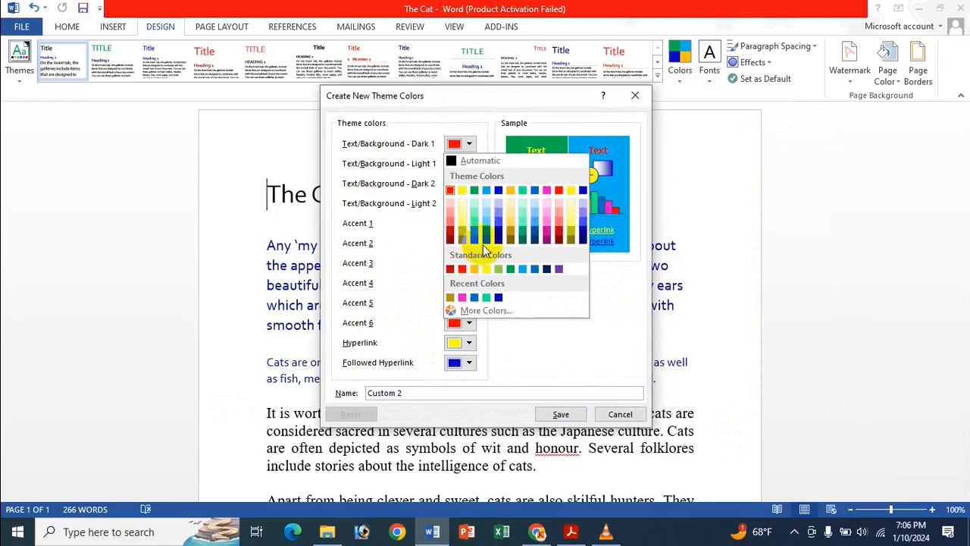
pyautogui.click(538, 115)
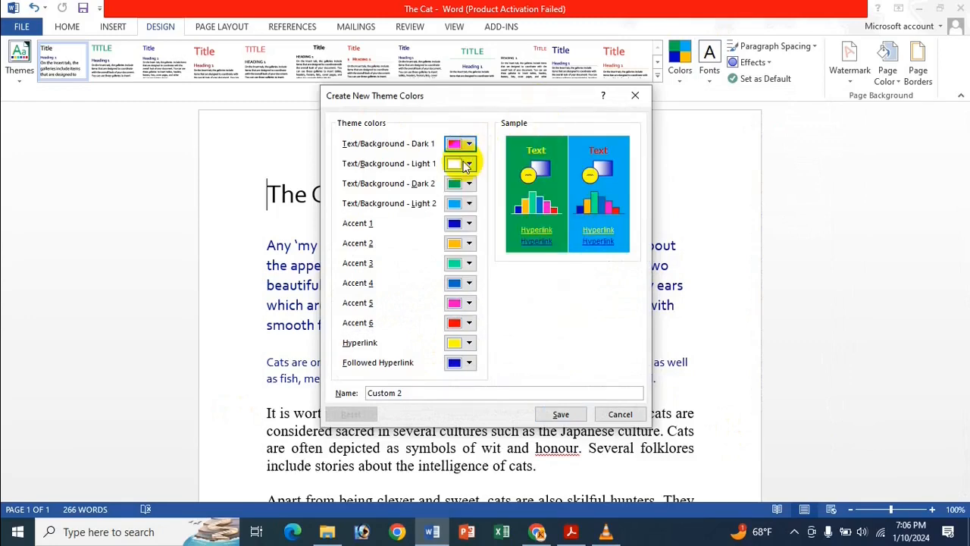
pyautogui.click(466, 164)
pyautogui.click(461, 146)
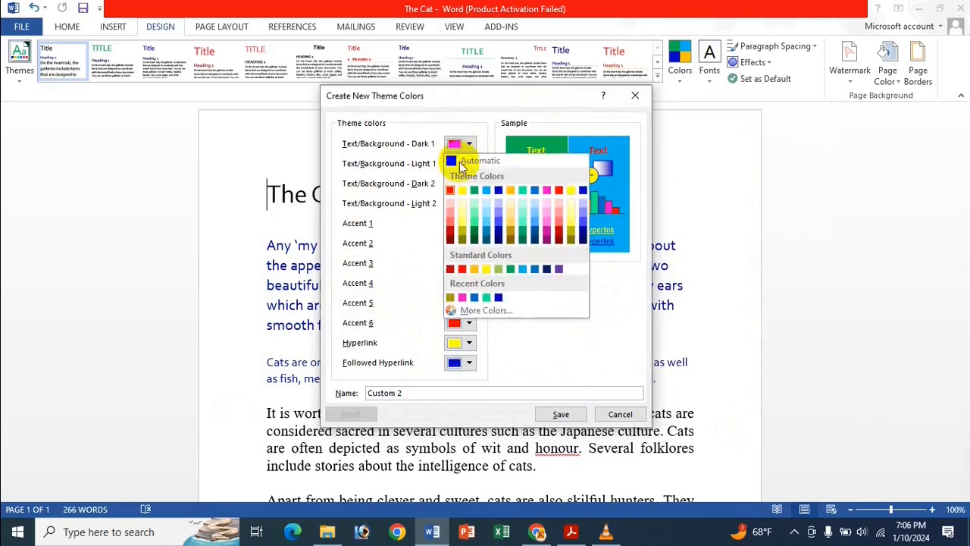
pyautogui.click(493, 120)
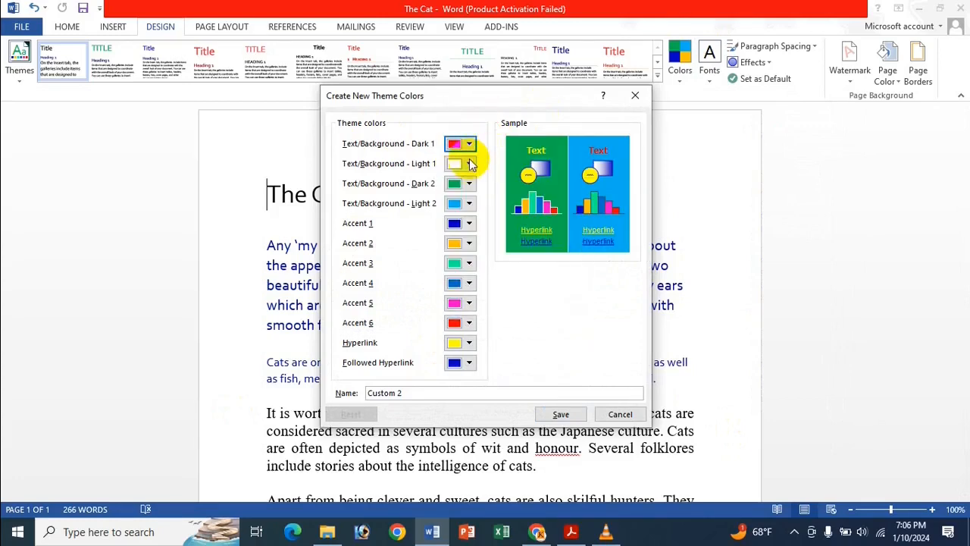
pyautogui.click(468, 165)
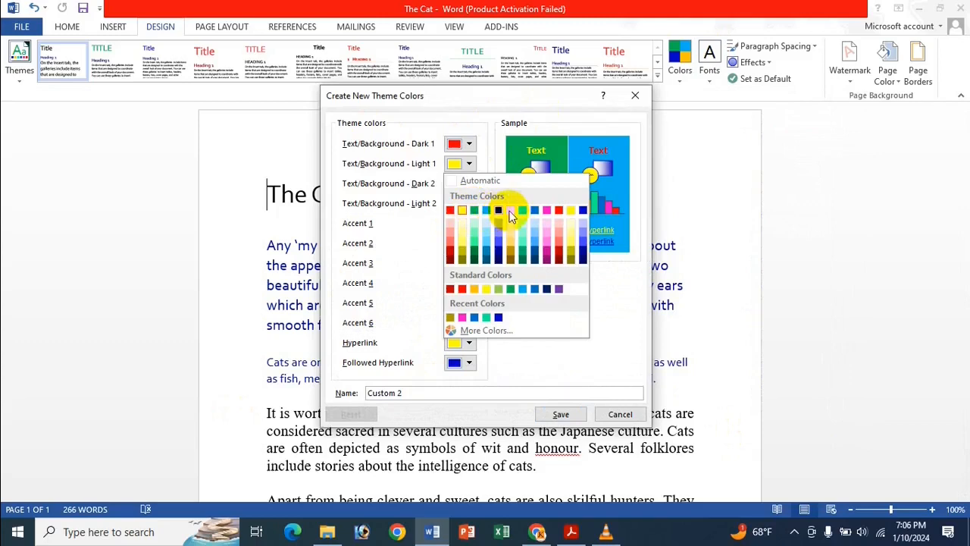
pyautogui.click(566, 368)
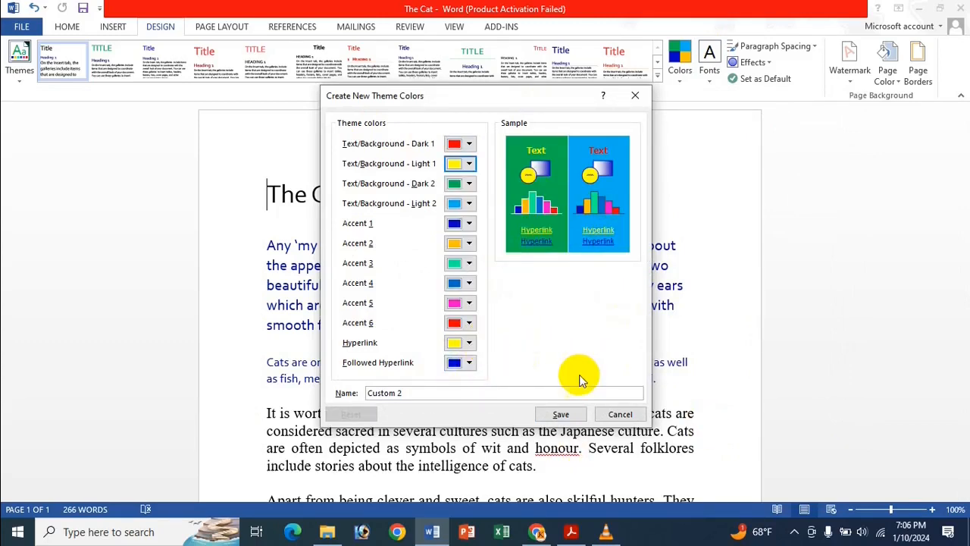
# Change Accent 3 to a lighter blue and Accent 5 to a light red in the new theme color set
pyautogui.click(466, 265)
pyautogui.click(473, 331)
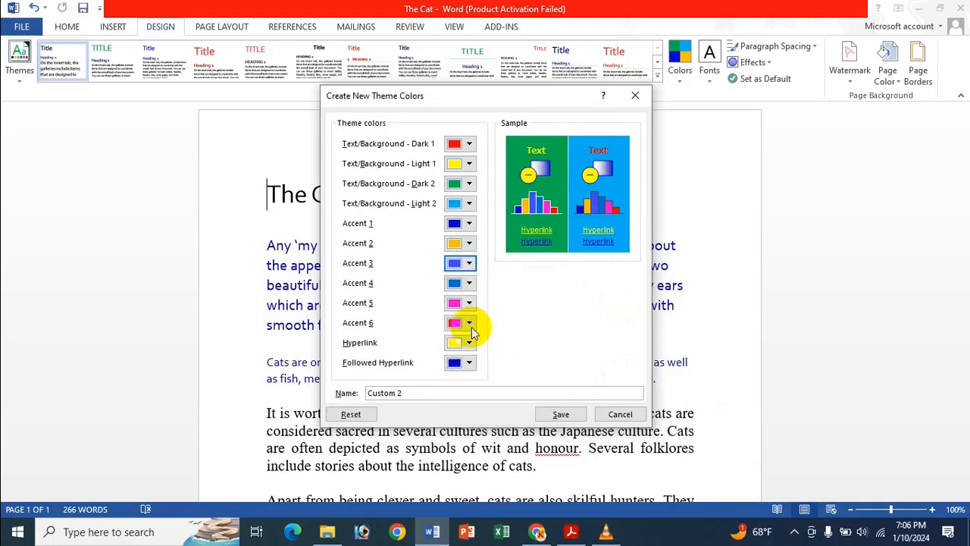
pyautogui.click(460, 303)
pyautogui.click(453, 371)
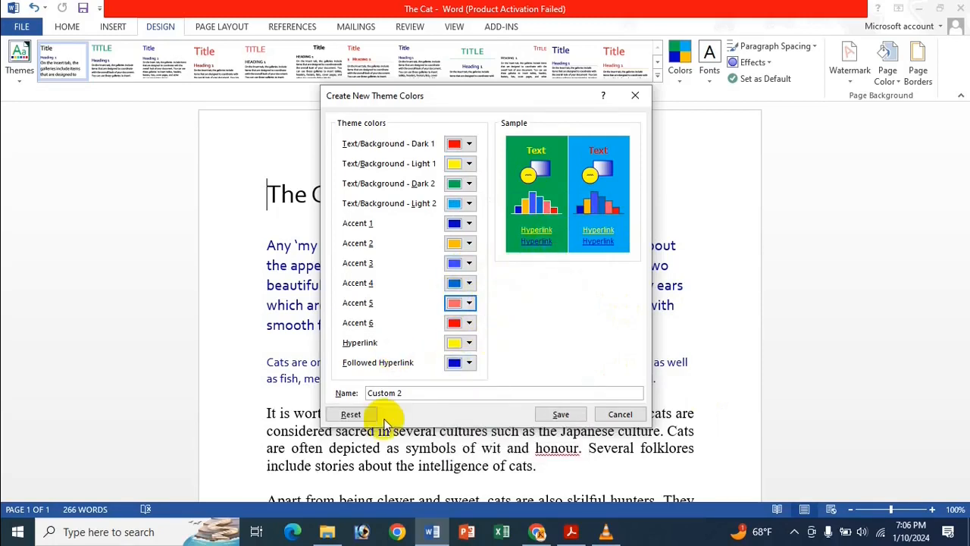
# Save the new theme colors under the name "hgfh gfh Icche" and apply that custom set to the document
pyautogui.moveTo(427, 390); pyautogui.dragTo(326, 382)
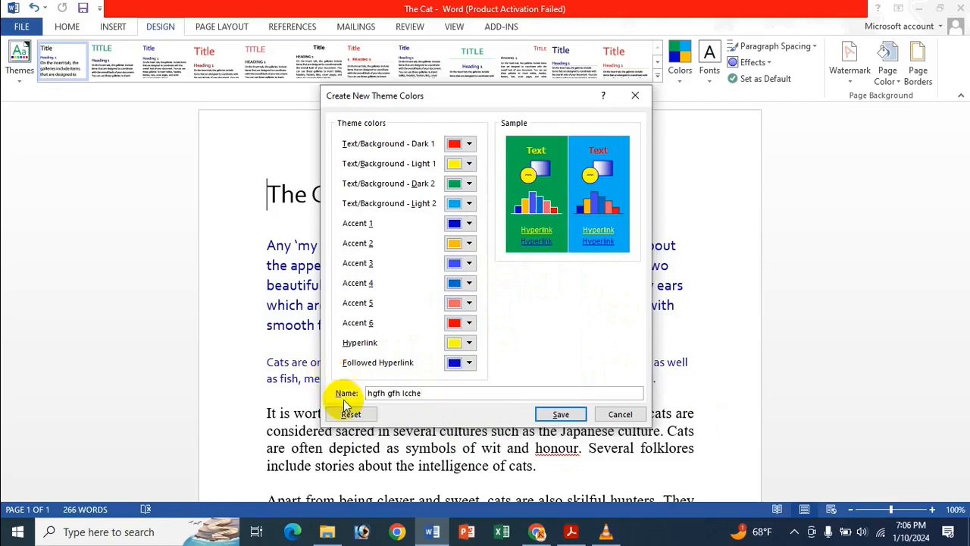
pyautogui.click(577, 413)
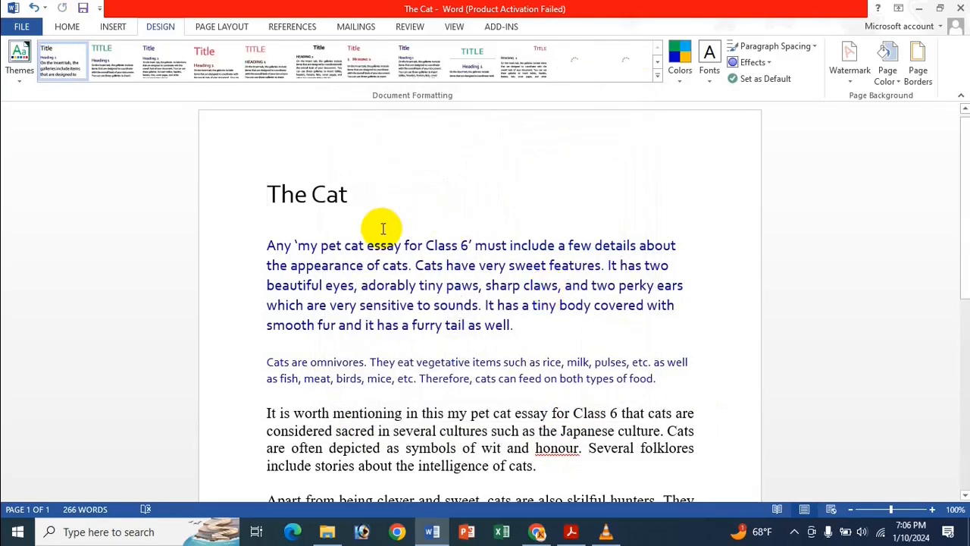
pyautogui.click(679, 75)
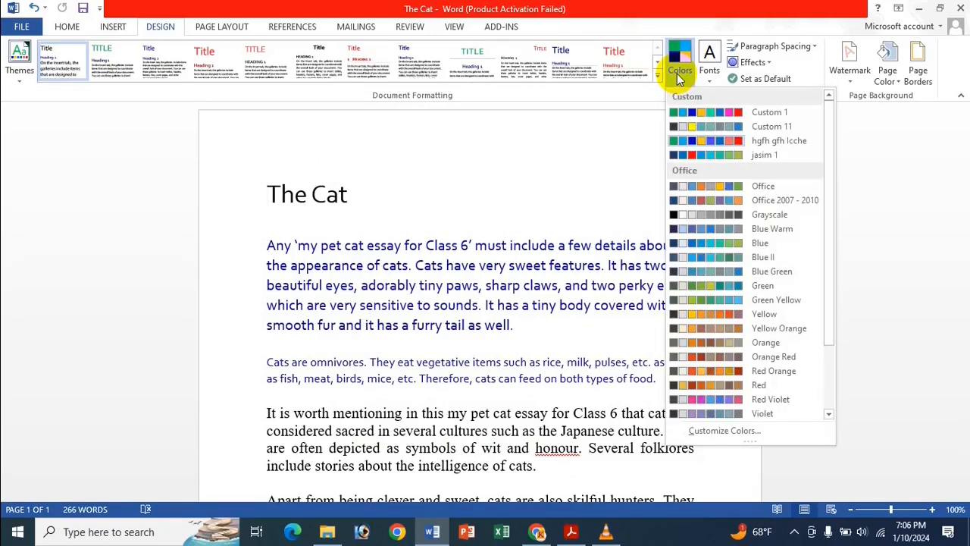
pyautogui.click(759, 142)
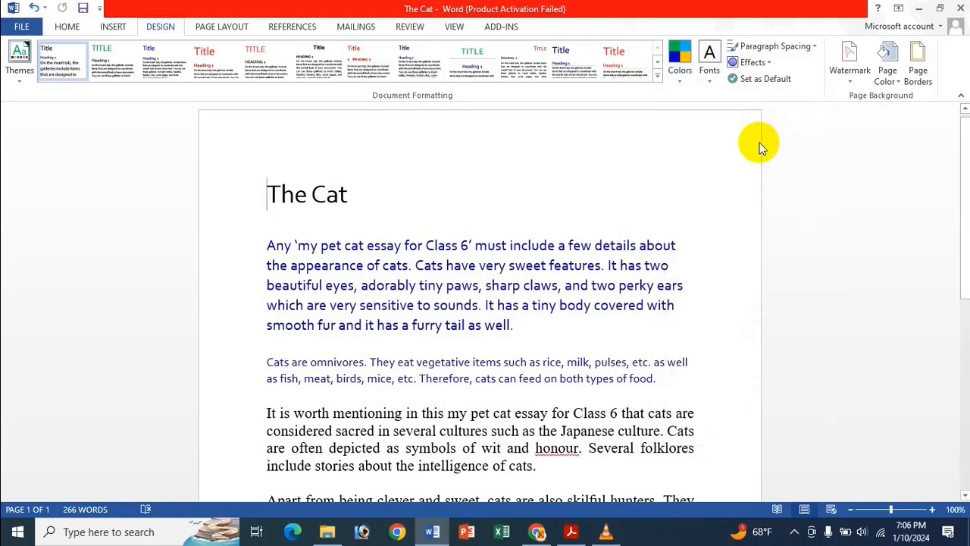
pyautogui.click(684, 69)
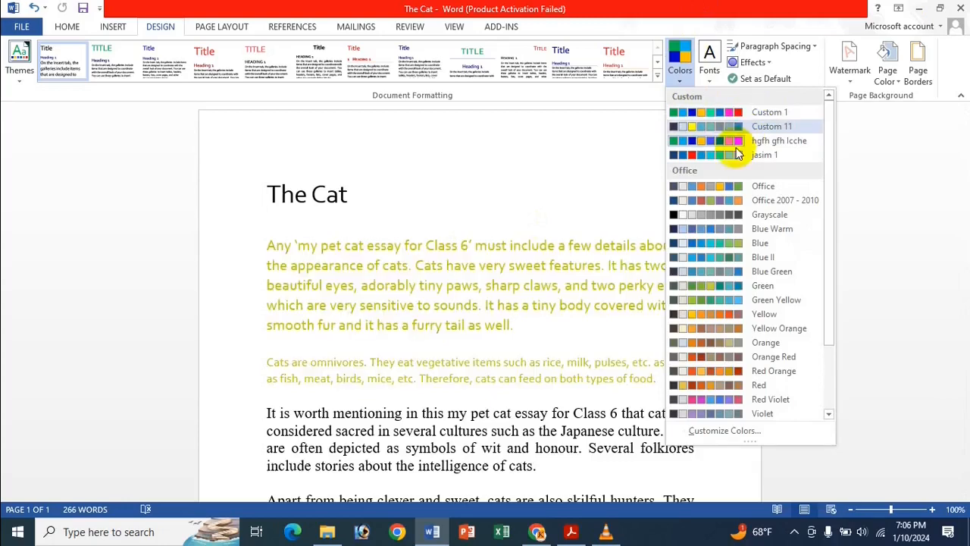
pyautogui.click(732, 432)
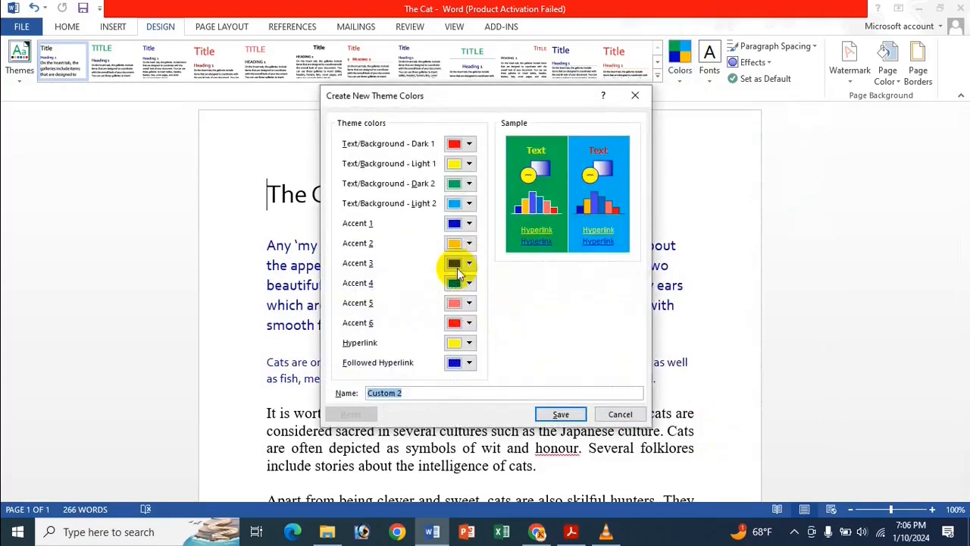
pyautogui.click(635, 96)
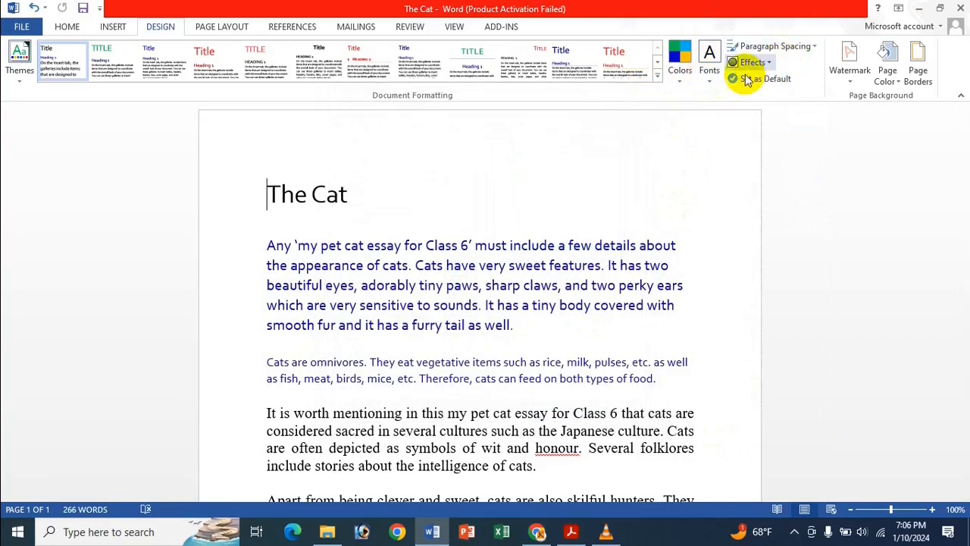
# Apply the Arial Black-Arial theme fonts to the document
pyautogui.click(717, 75)
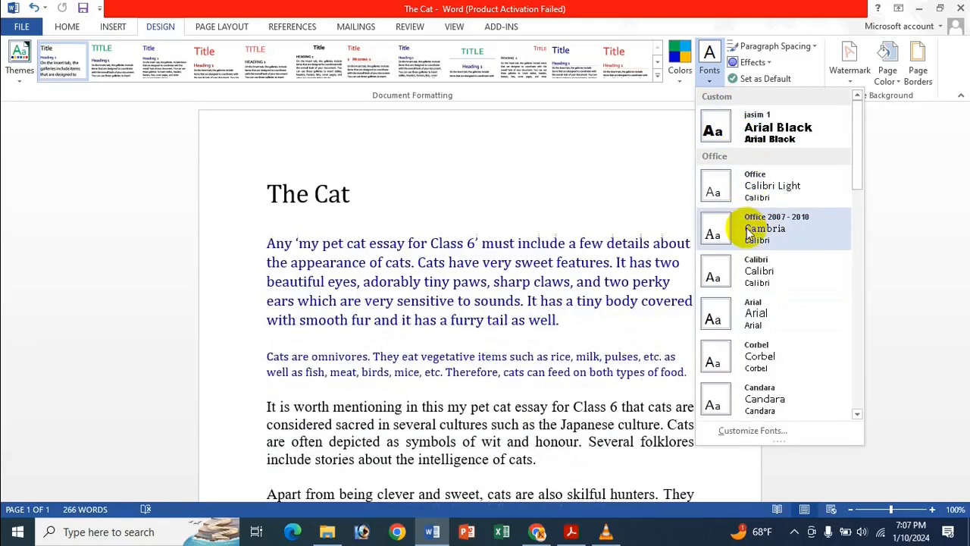
pyautogui.scroll(-5, 771, 338)
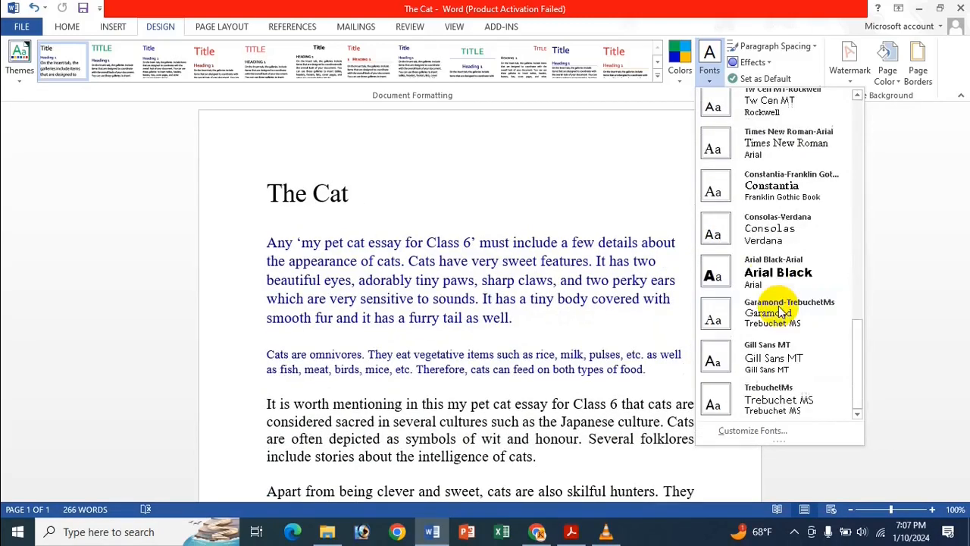
pyautogui.click(766, 265)
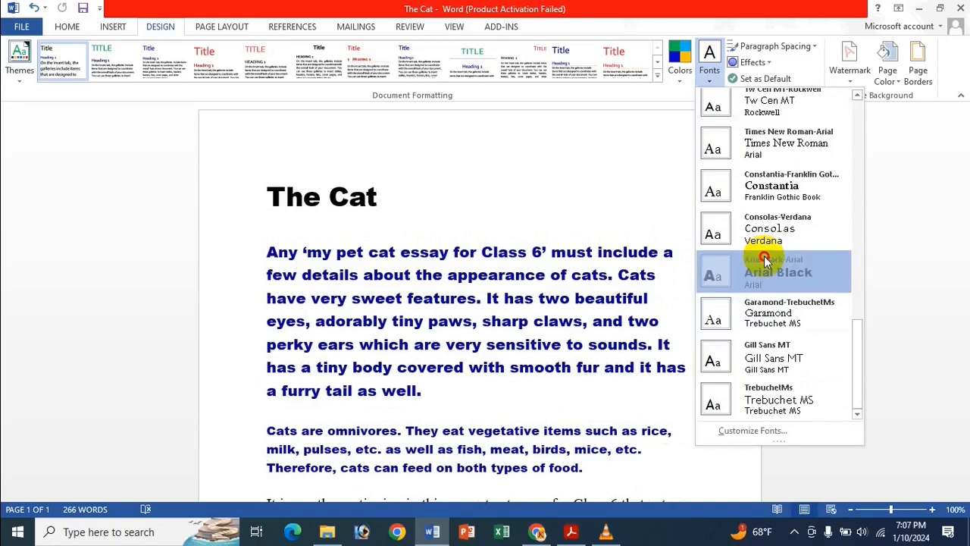
# Switch the document's theme fonts to the Office 2007 - 2010 set with Cambria and Calibri
pyautogui.click(710, 61)
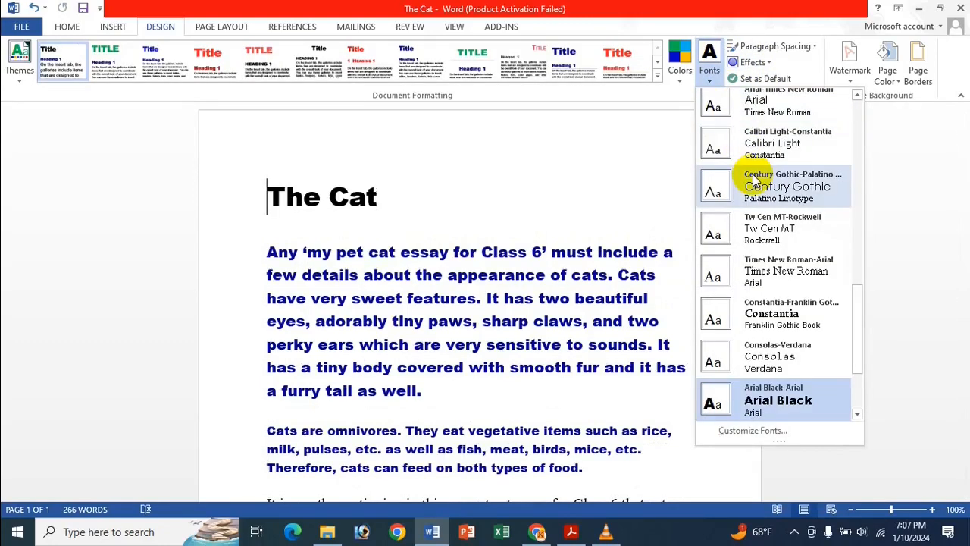
pyautogui.scroll(5, 751, 189)
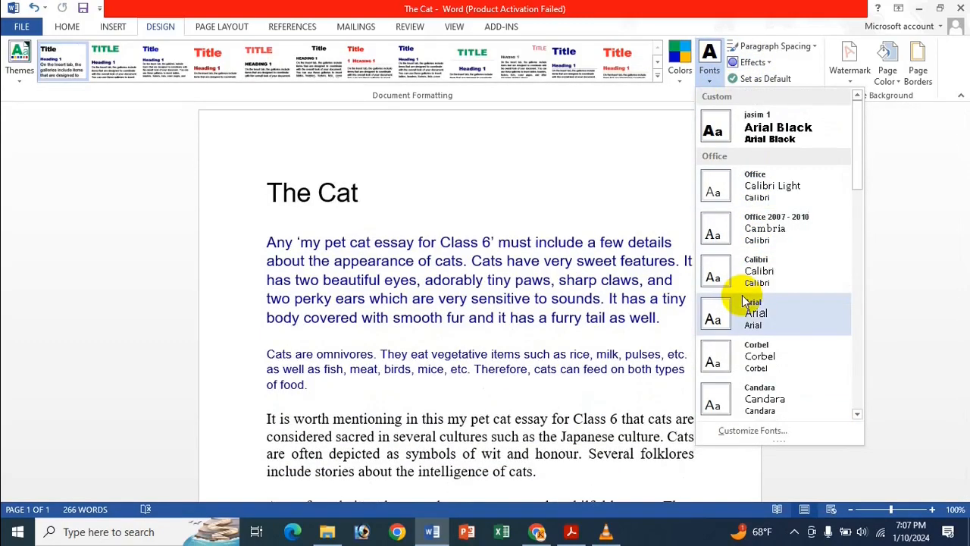
pyautogui.click(769, 245)
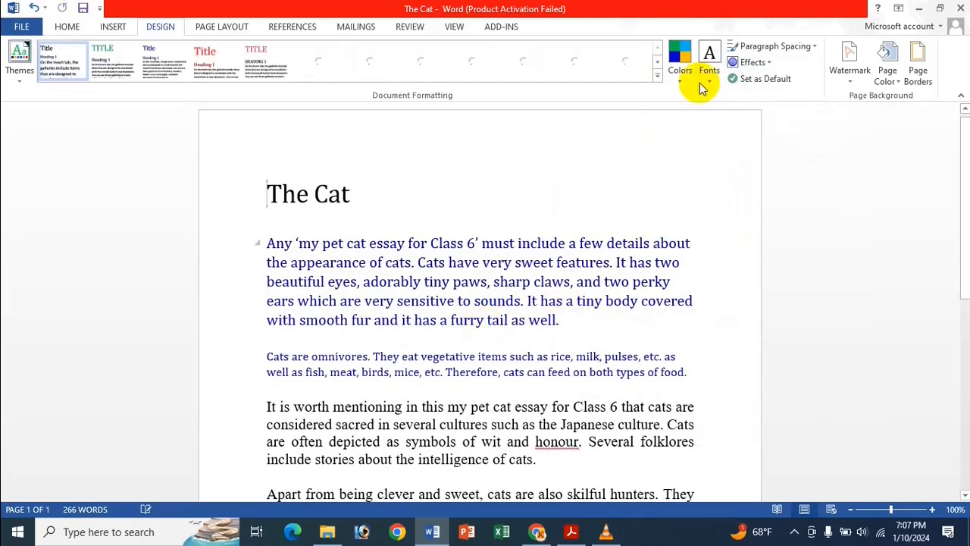
# Start a new set of custom theme fonts and choose Castellar as its heading font
pyautogui.click(710, 53)
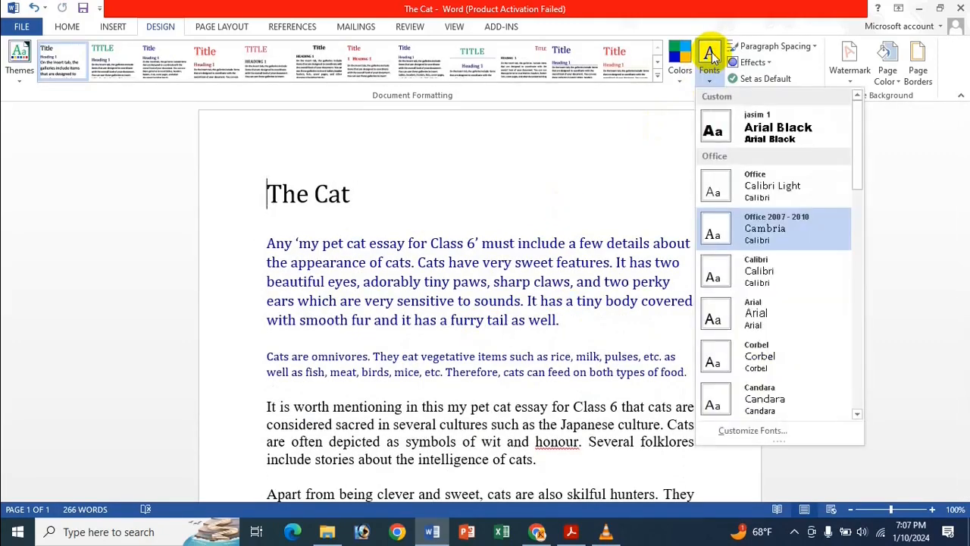
pyautogui.click(764, 432)
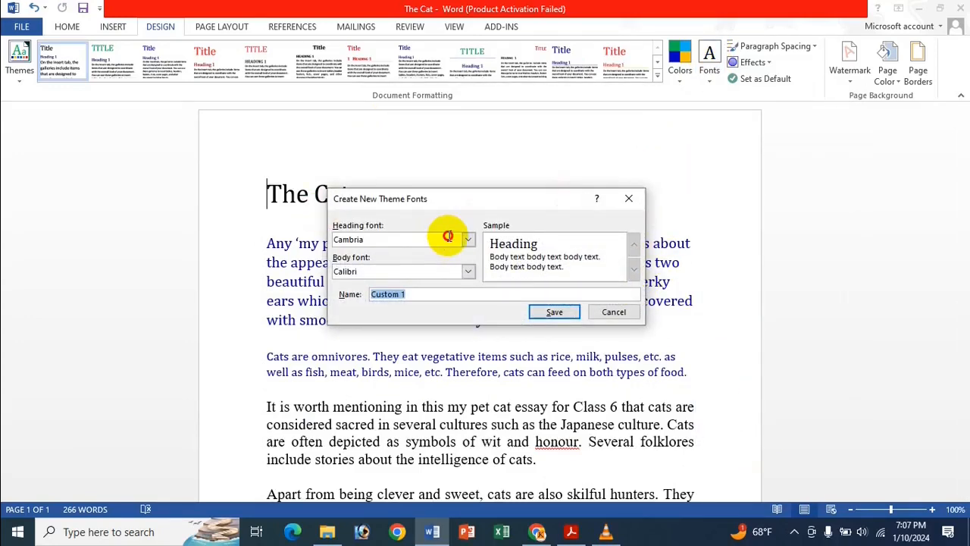
pyautogui.click(468, 239)
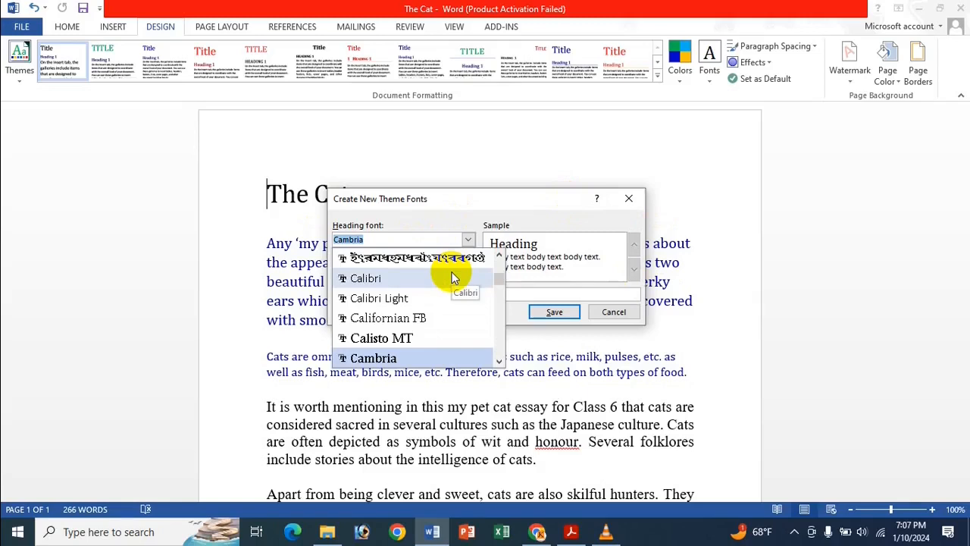
pyautogui.scroll(-1, 452, 278)
pyautogui.scroll(-1, 452, 277)
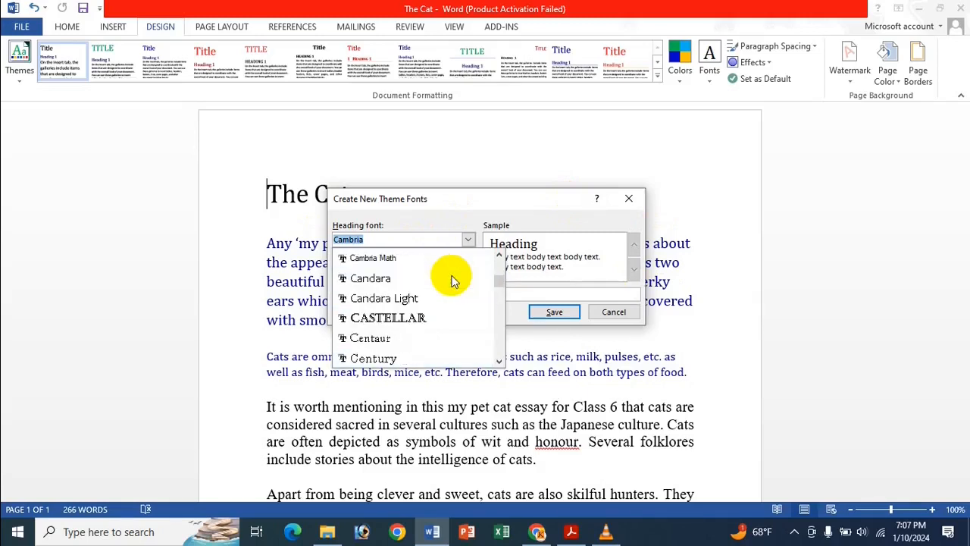
pyautogui.click(450, 321)
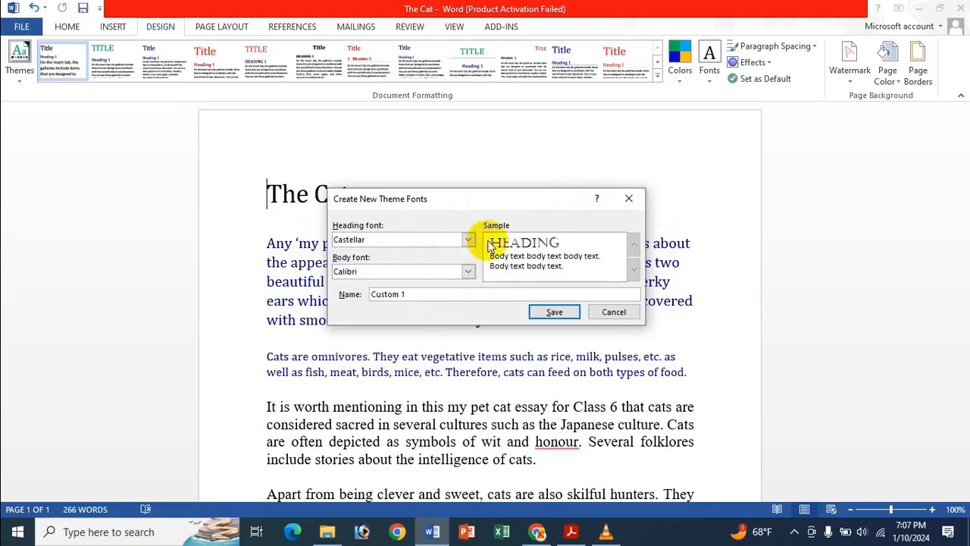
# Choose Edwardian Script ITC as the body font and save the new theme fonts under the name "Icche Happy Birthday"
pyautogui.click(466, 272)
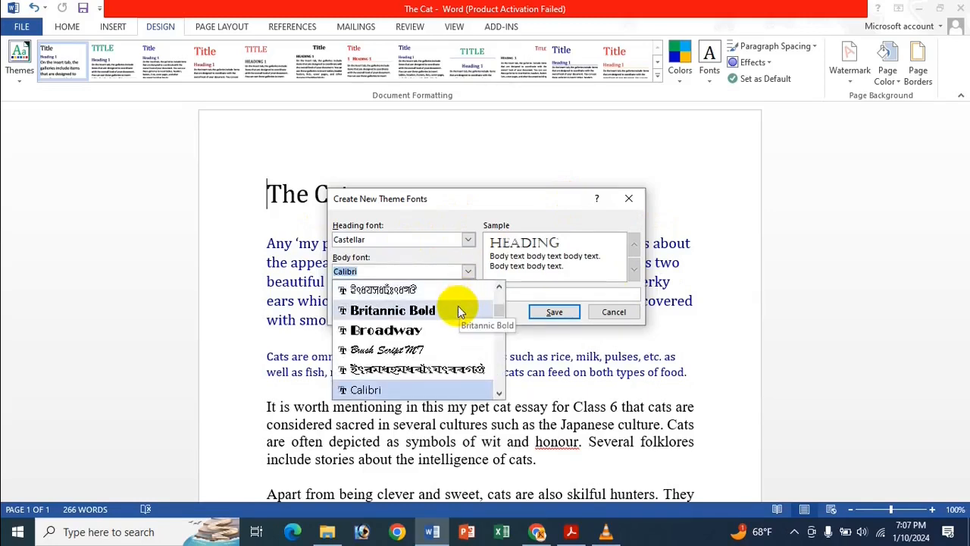
pyautogui.scroll(-1, 458, 305)
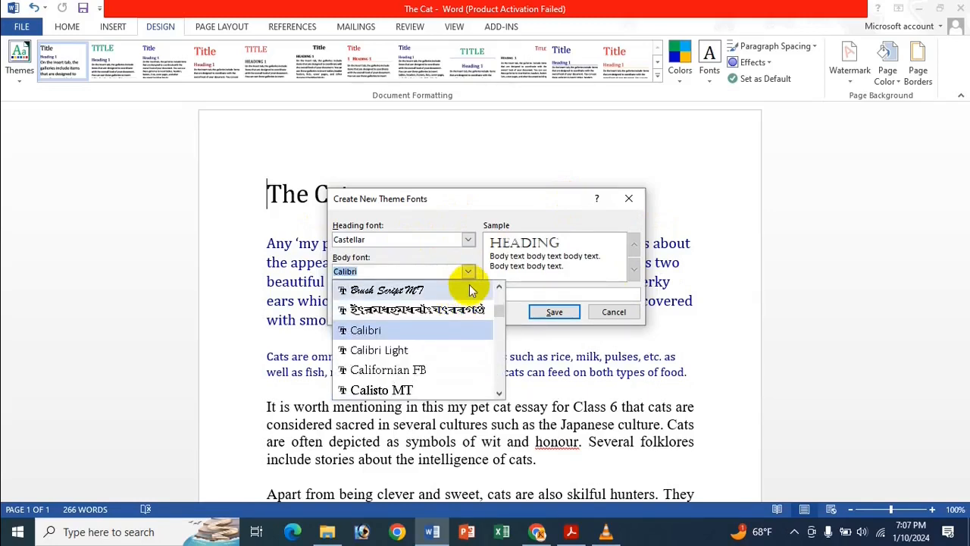
pyautogui.scroll(-3, 458, 315)
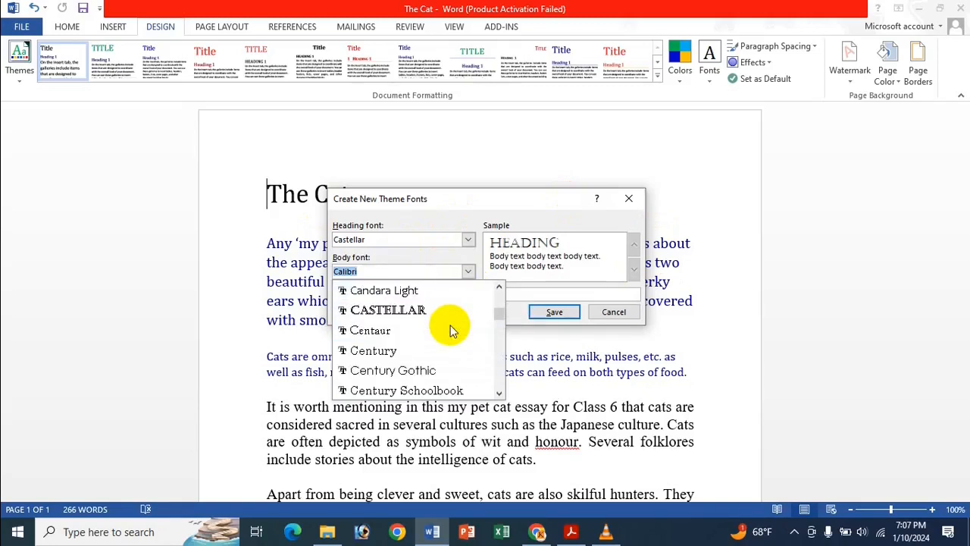
pyautogui.scroll(-5, 453, 331)
pyautogui.scroll(-2, 453, 331)
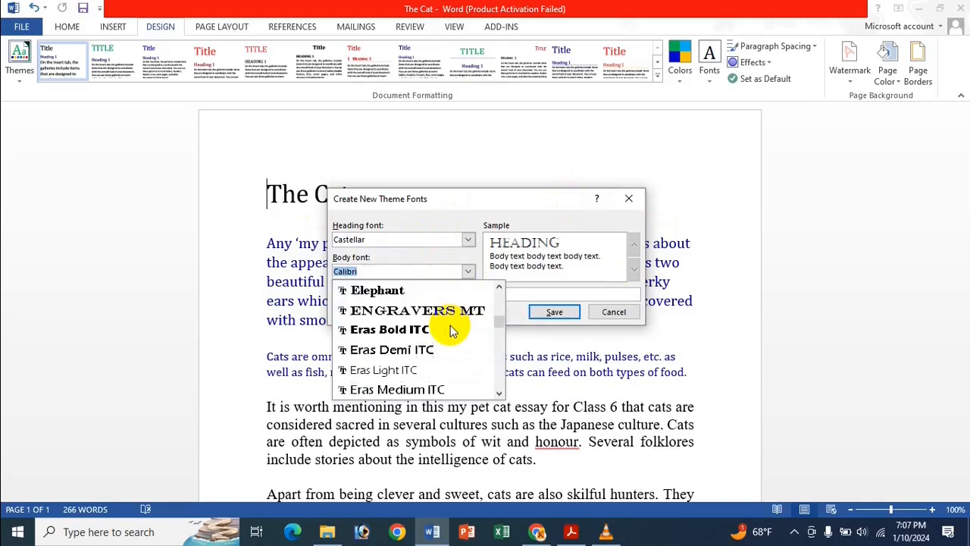
pyautogui.scroll(1, 453, 331)
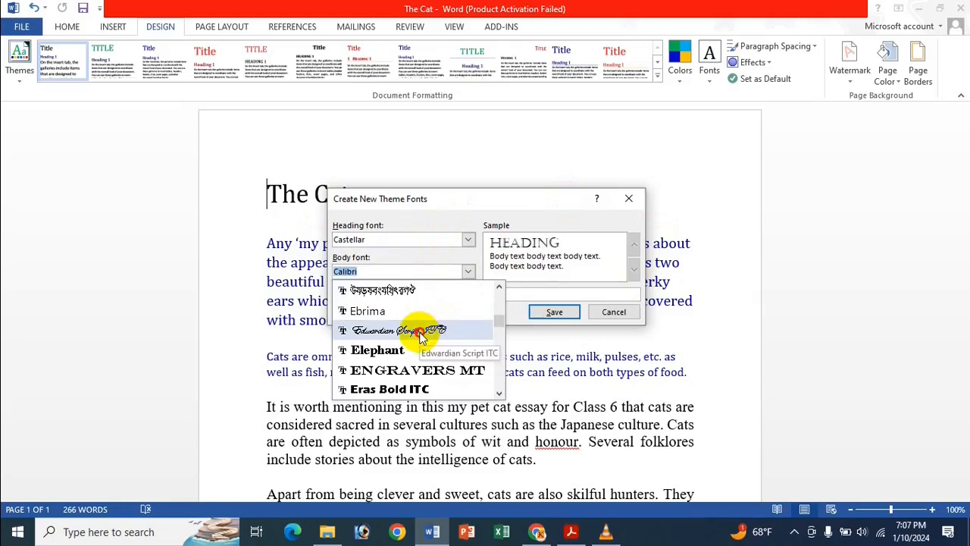
pyautogui.click(432, 330)
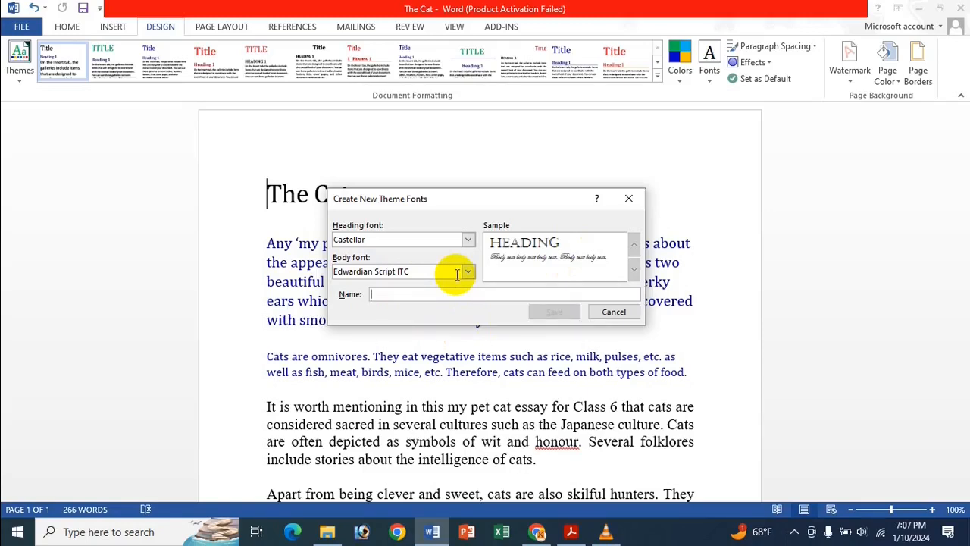
pyautogui.write('Icche Happy Birthday')
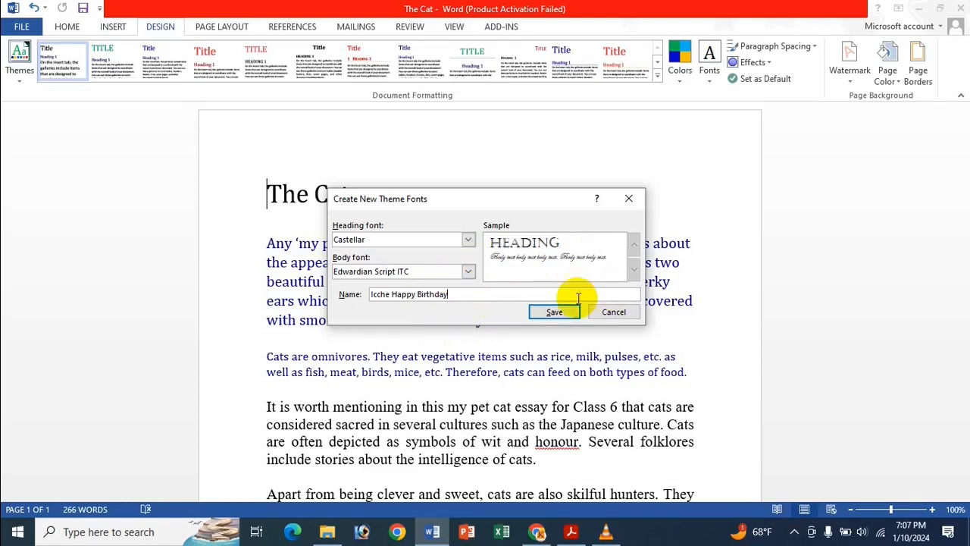
pyautogui.click(555, 313)
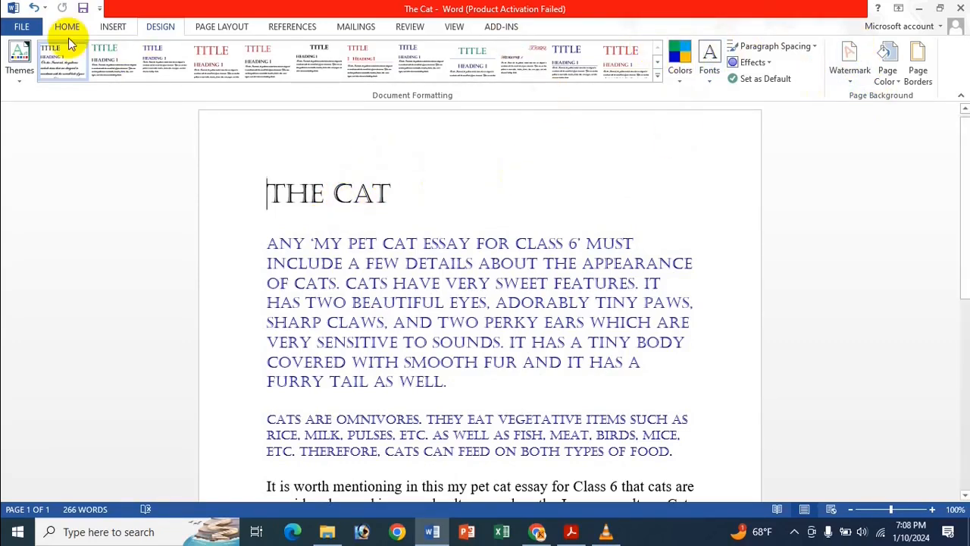
# Switch the theme fonts back to Office 2007 - 2010 and reapply the custom "Icche Happy Birthday" font set
pyautogui.click(710, 72)
pyautogui.click(770, 279)
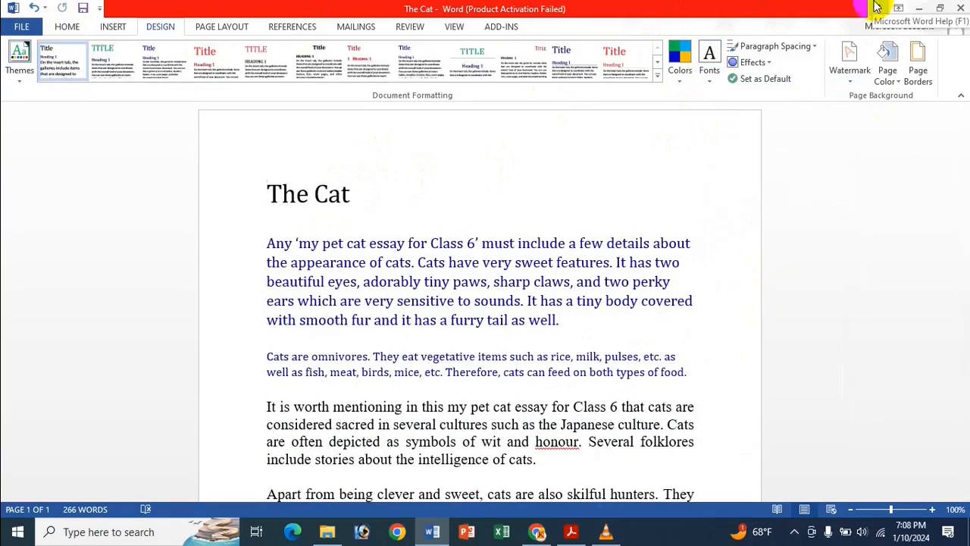
pyautogui.click(710, 76)
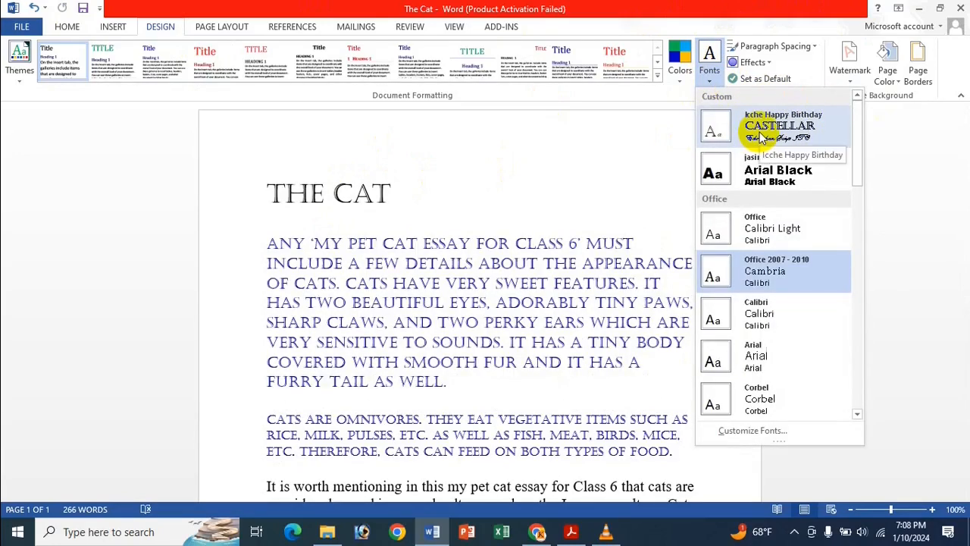
pyautogui.click(761, 135)
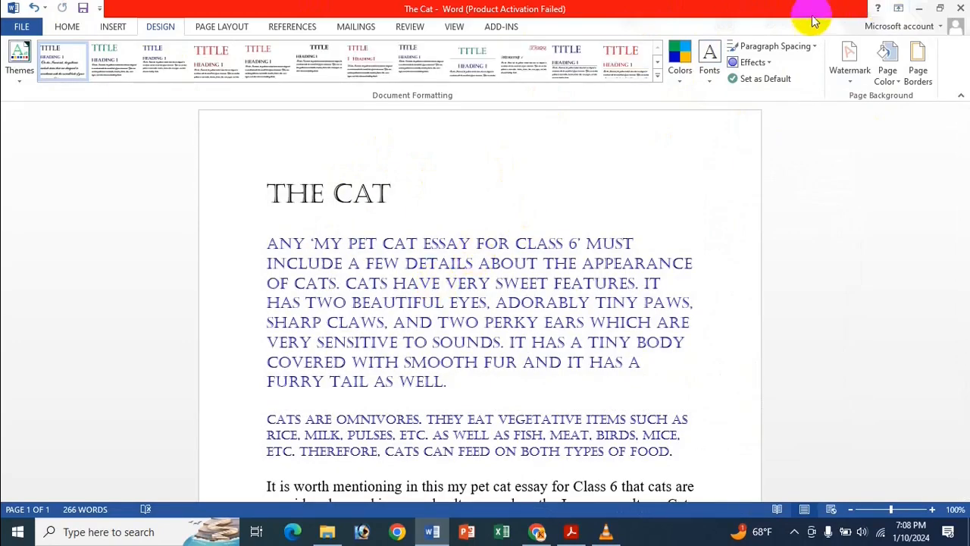
pyautogui.click(788, 46)
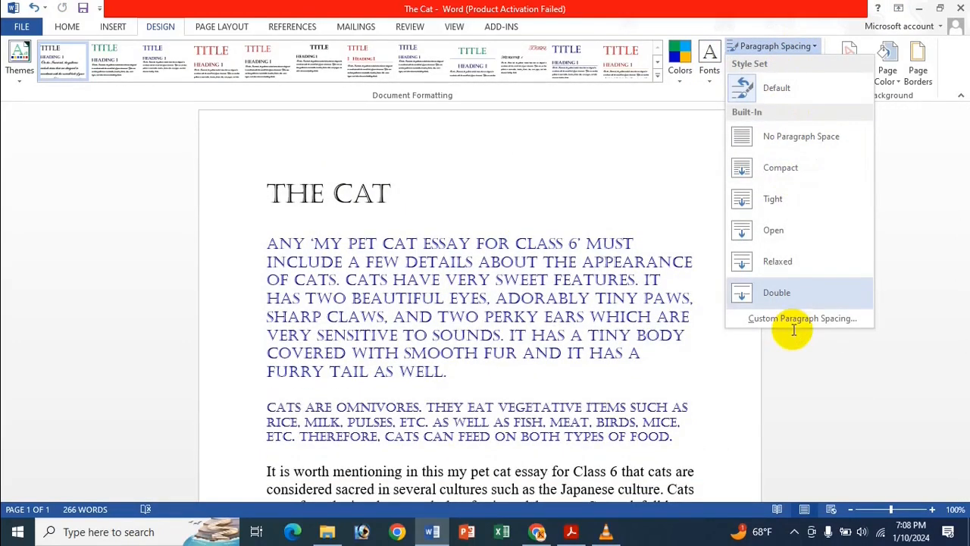
pyautogui.click(818, 319)
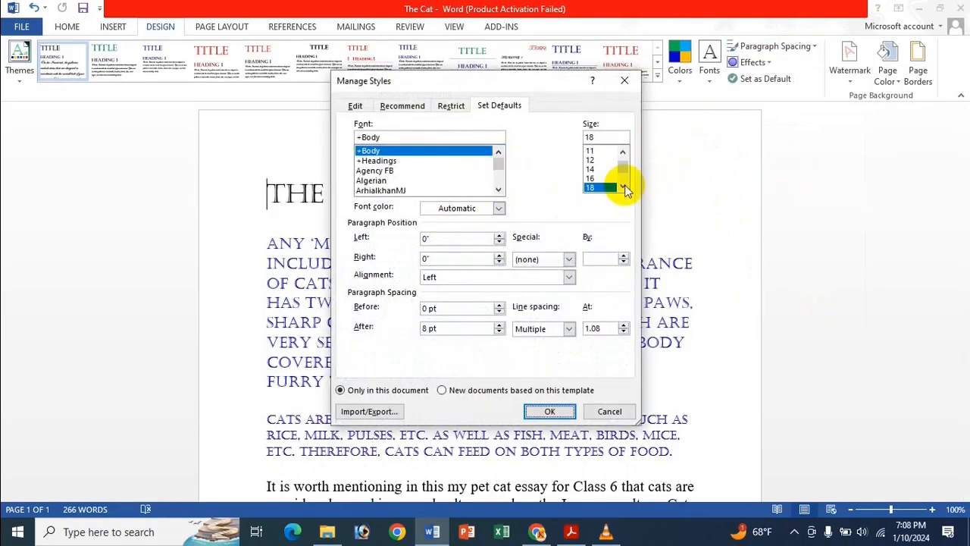
pyautogui.click(593, 188)
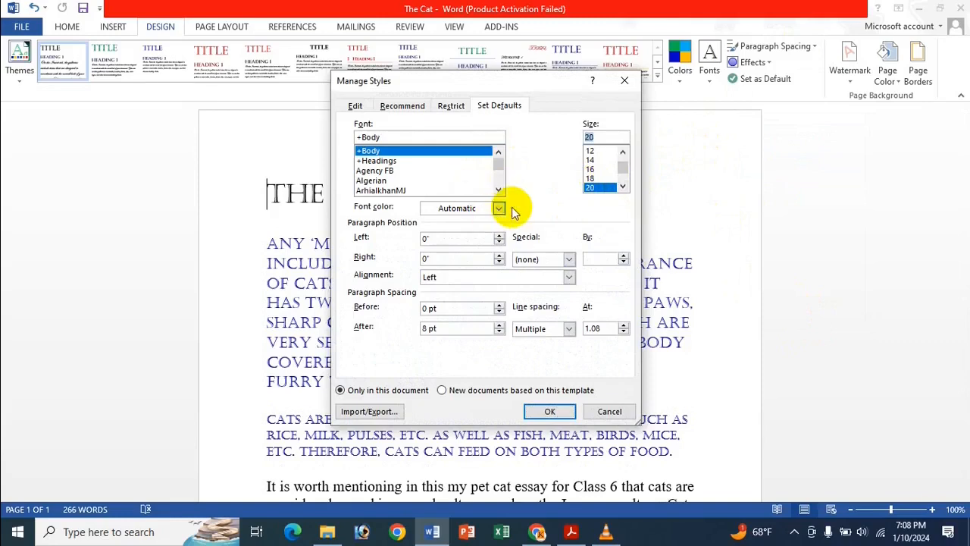
pyautogui.click(498, 208)
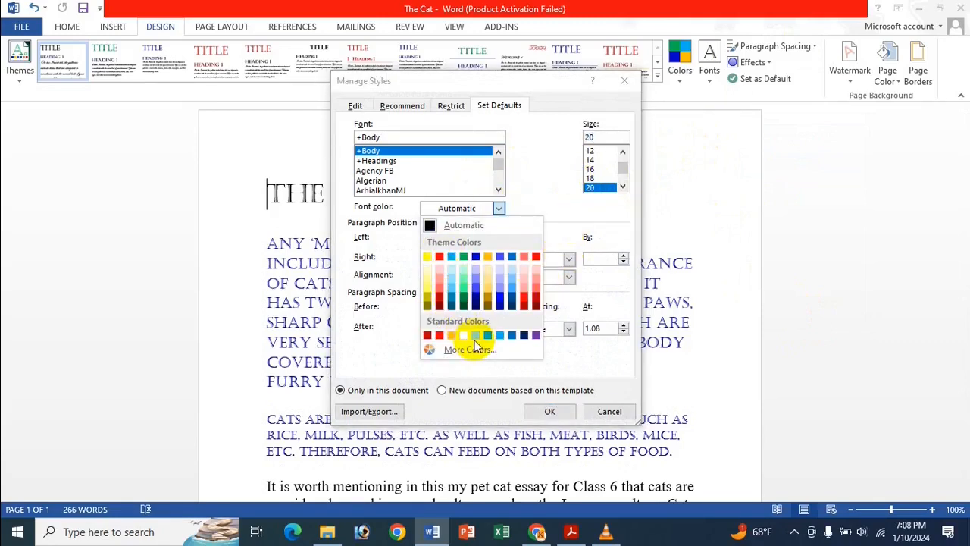
pyautogui.click(493, 223)
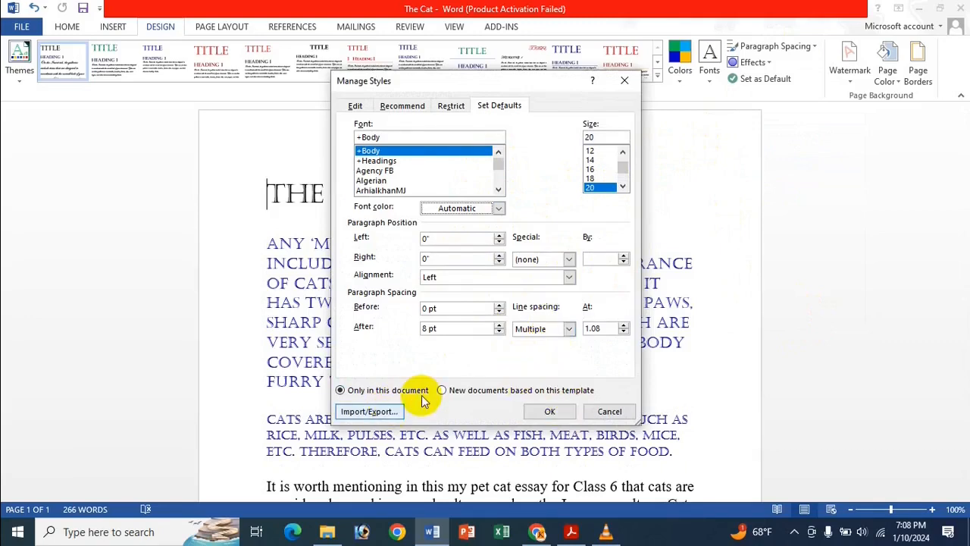
pyautogui.click(624, 82)
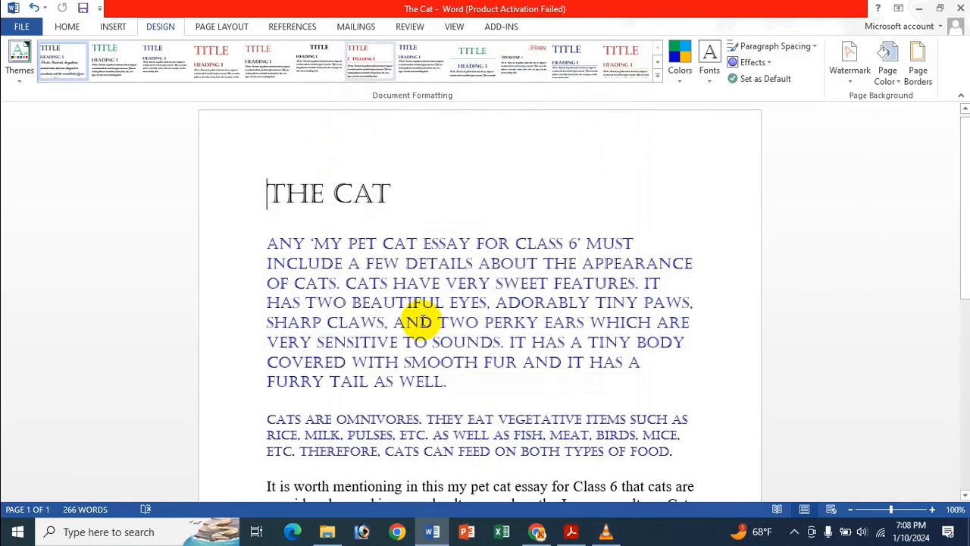
# Apply the built-in Relaxed paragraph spacing to the document
pyautogui.click(750, 63)
pyautogui.click(776, 47)
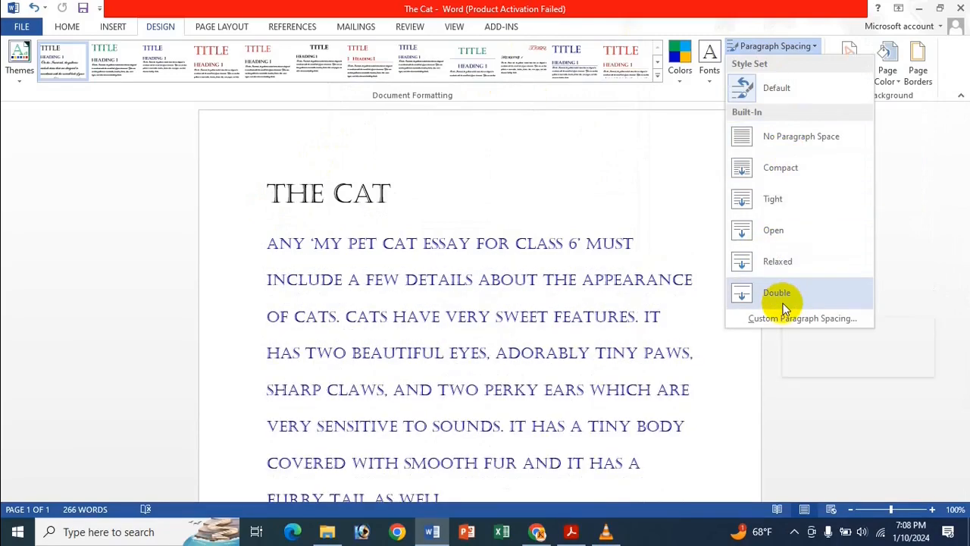
pyautogui.click(796, 252)
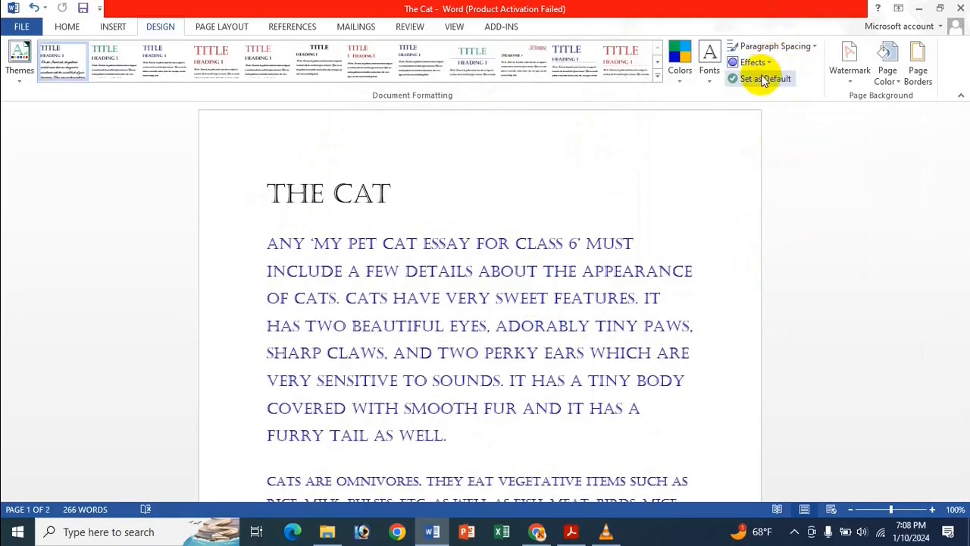
# Examine the available theme effects, first without a selection and then with the title and opening paragraphs selected
pyautogui.click(751, 63)
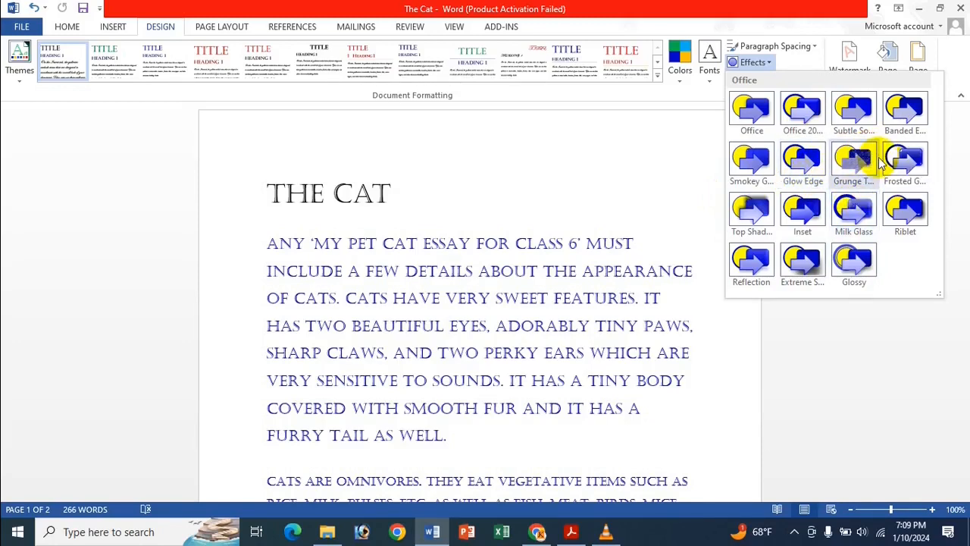
pyautogui.click(364, 225)
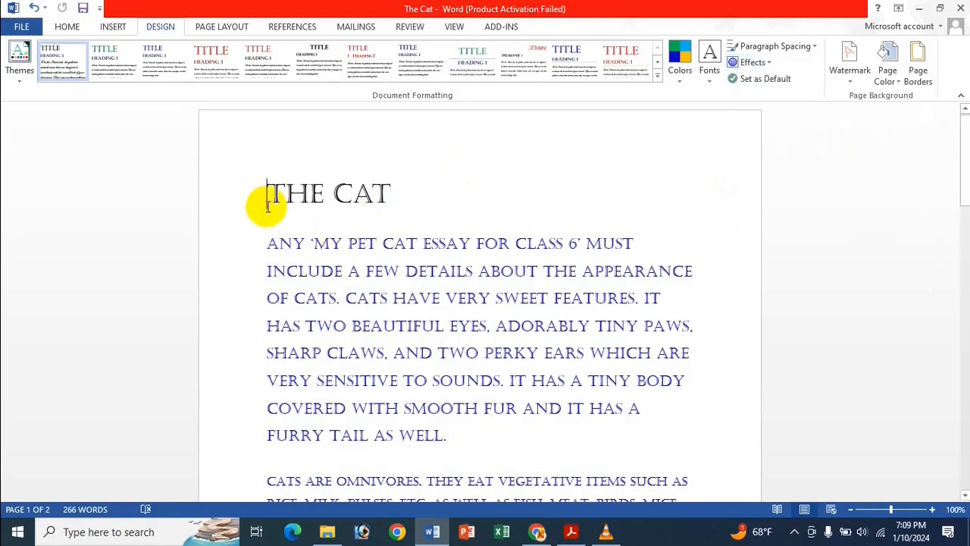
pyautogui.moveTo(265, 199); pyautogui.dragTo(667, 396)
pyautogui.scroll(3, 644, 347)
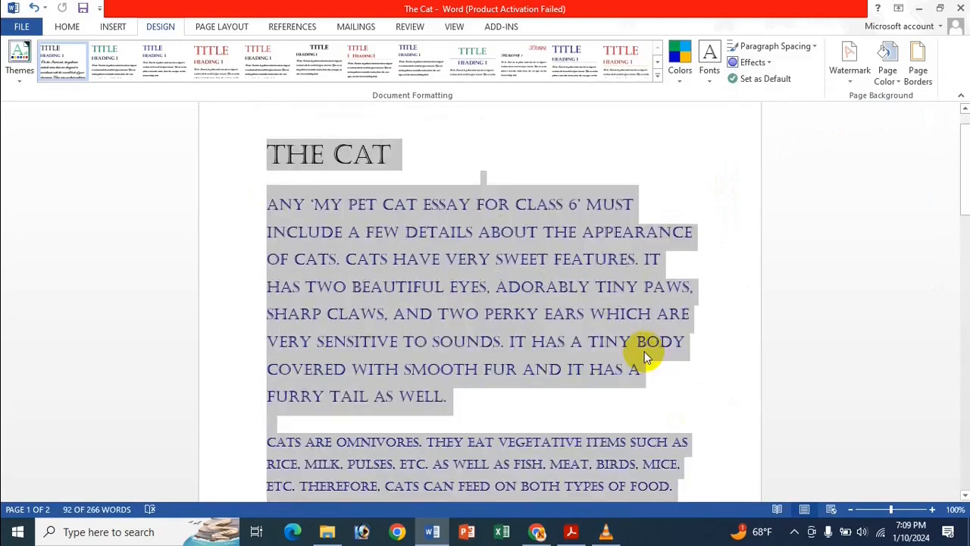
pyautogui.click(768, 64)
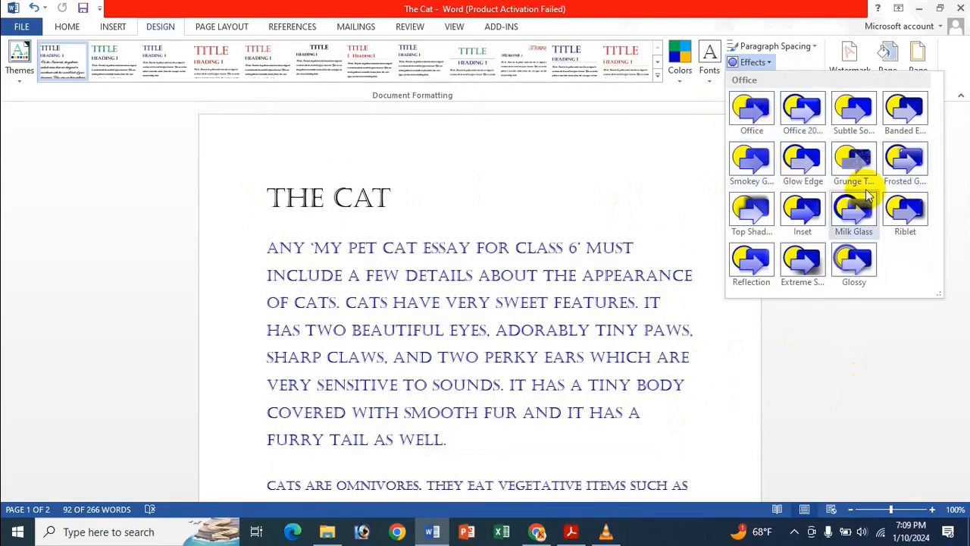
pyautogui.hotkey('ctrl', 'a')
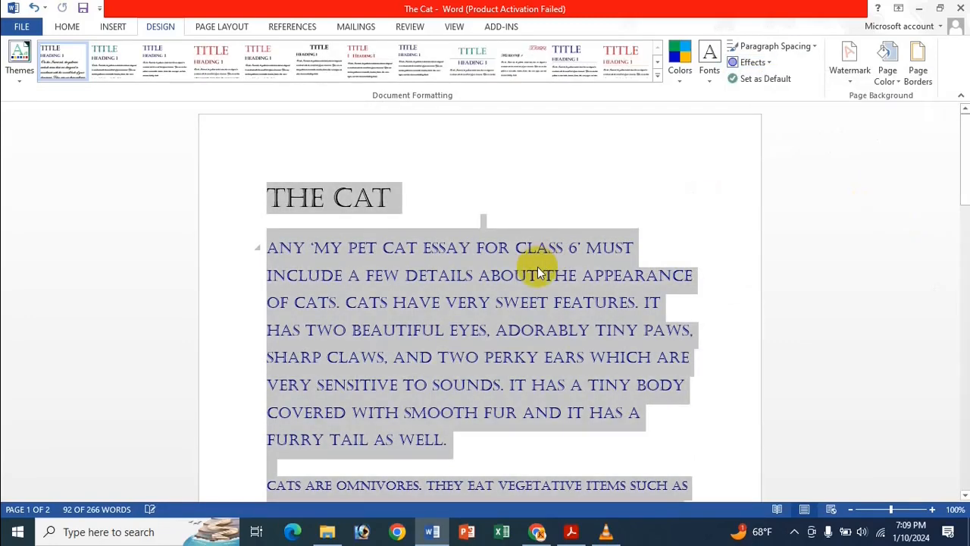
# Apply the built-in style set with a red, right-aligned title under a horizontal line to the cat essay
pyautogui.click(537, 252)
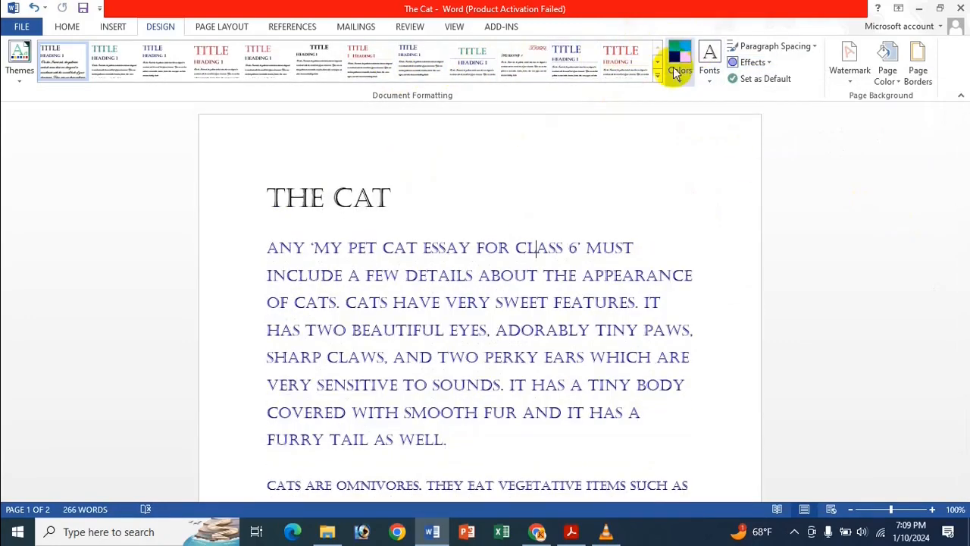
pyautogui.click(658, 80)
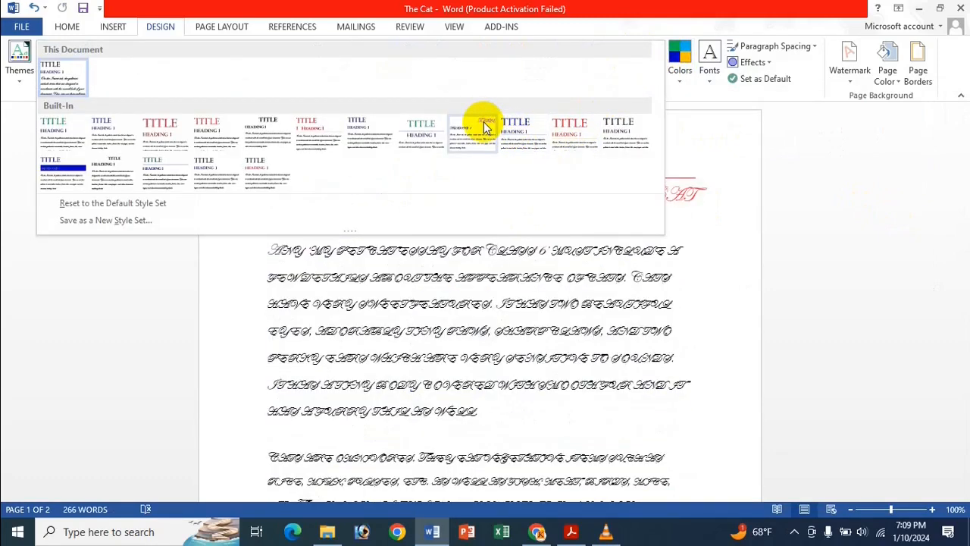
pyautogui.click(484, 122)
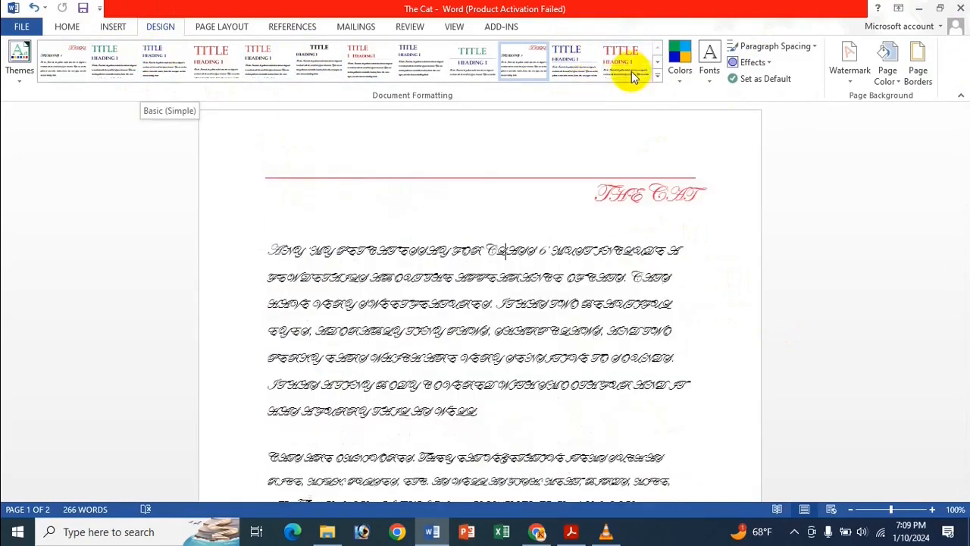
# Apply the built-in style set with a green centered title between two horizontal lines and review the essay's formatting
pyautogui.click(656, 77)
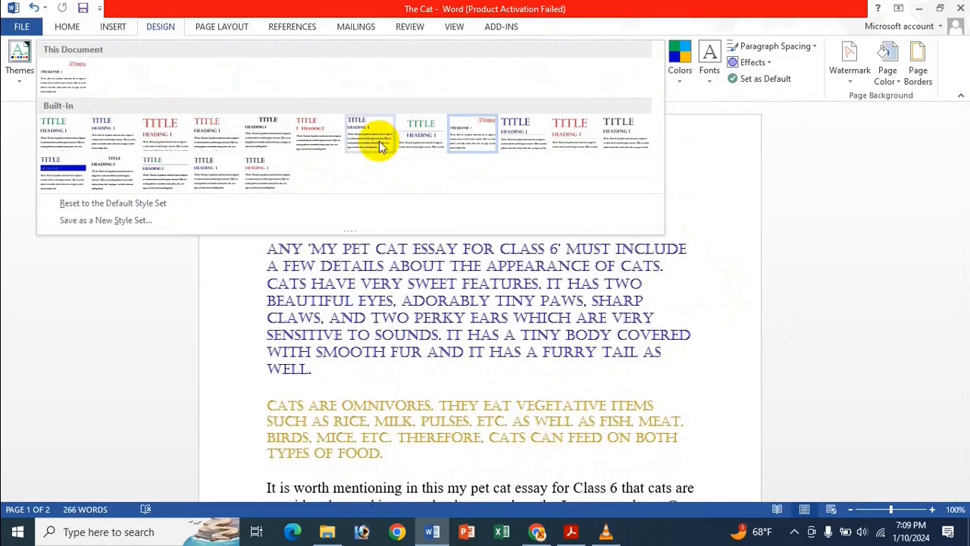
pyautogui.click(420, 137)
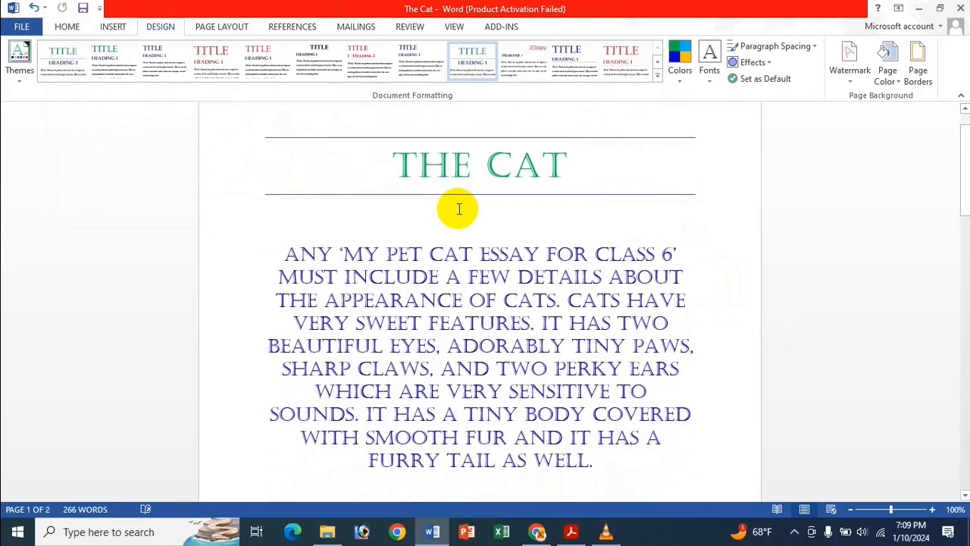
pyautogui.scroll(-6, 458, 210)
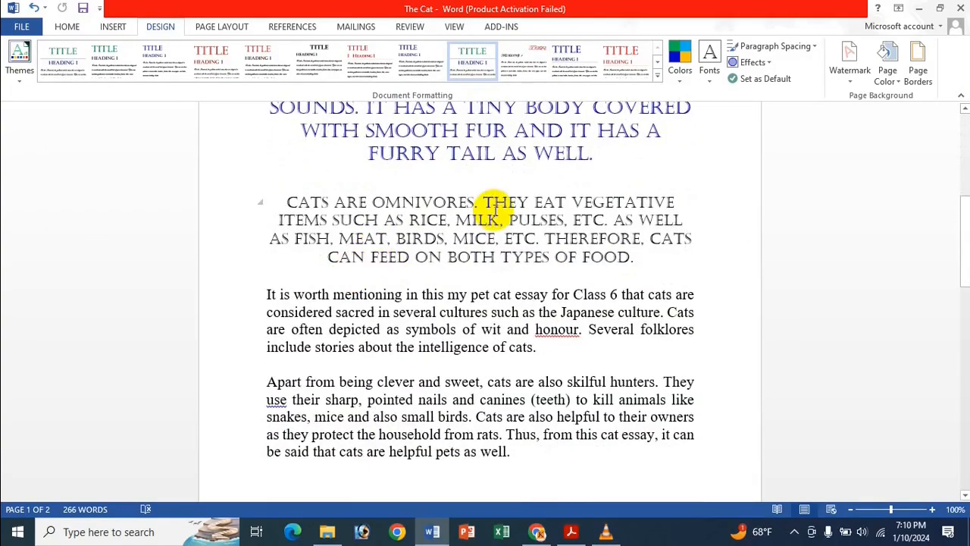
pyautogui.scroll(2, 553, 227)
pyautogui.scroll(5, 548, 242)
pyautogui.click(644, 298)
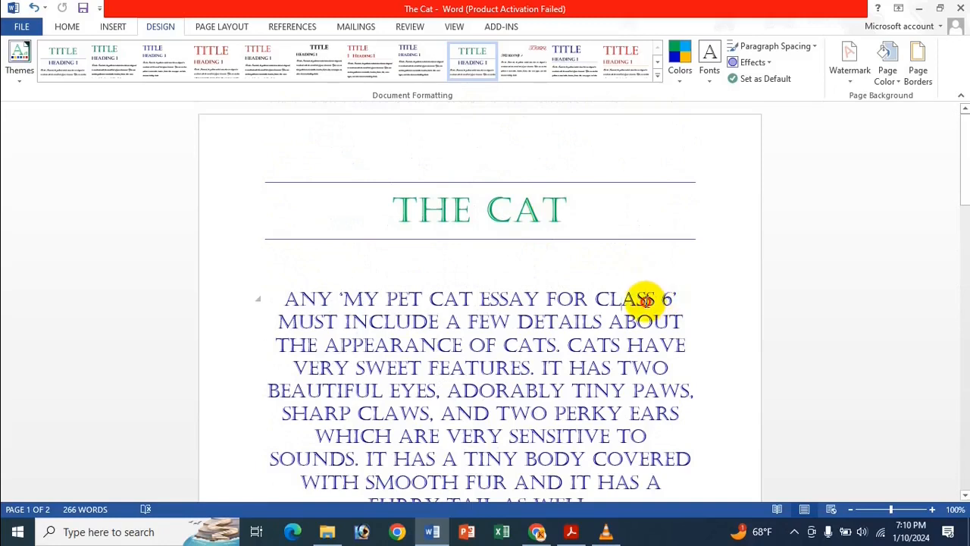
# Set the current document formatting as the default for new documents and switch to the lesson title PDF in Adobe Acrobat
pyautogui.click(750, 80)
pyautogui.click(460, 308)
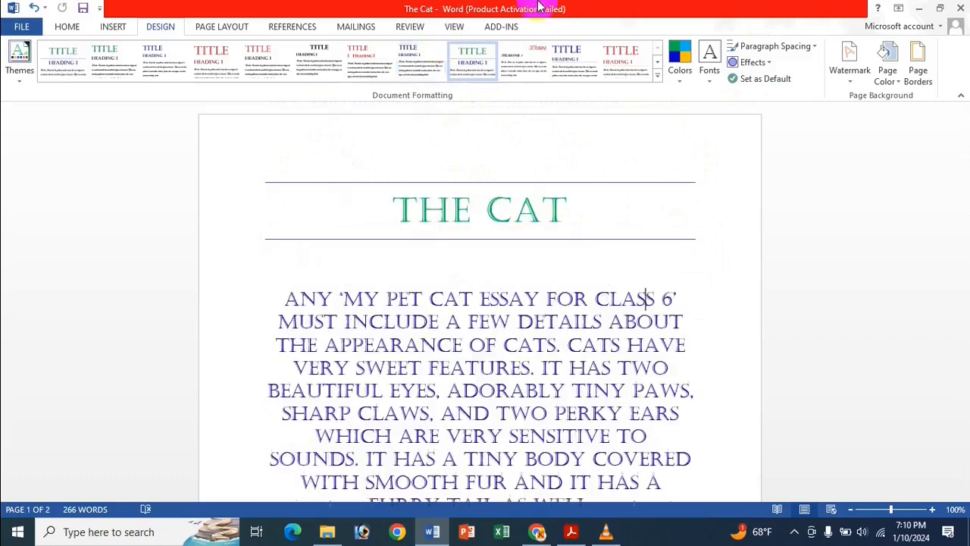
pyautogui.click(573, 533)
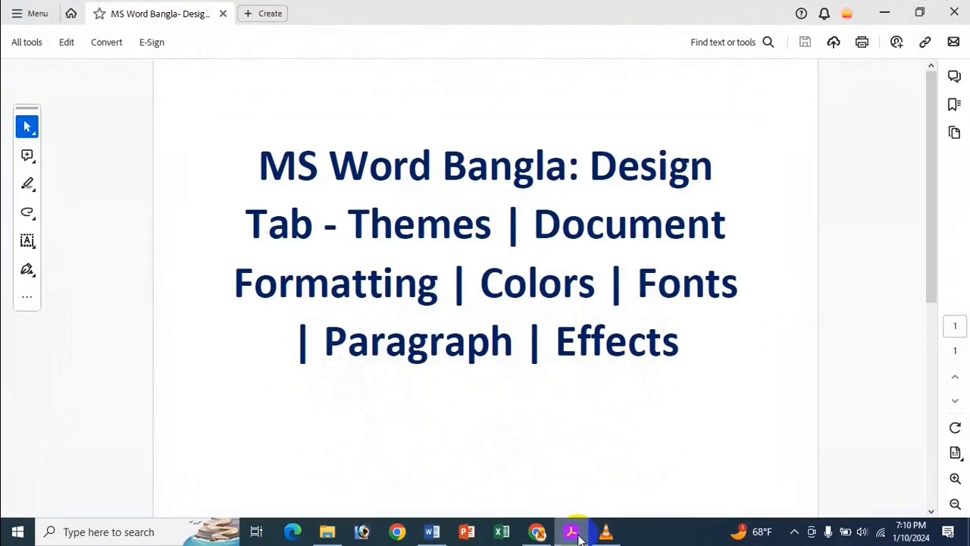